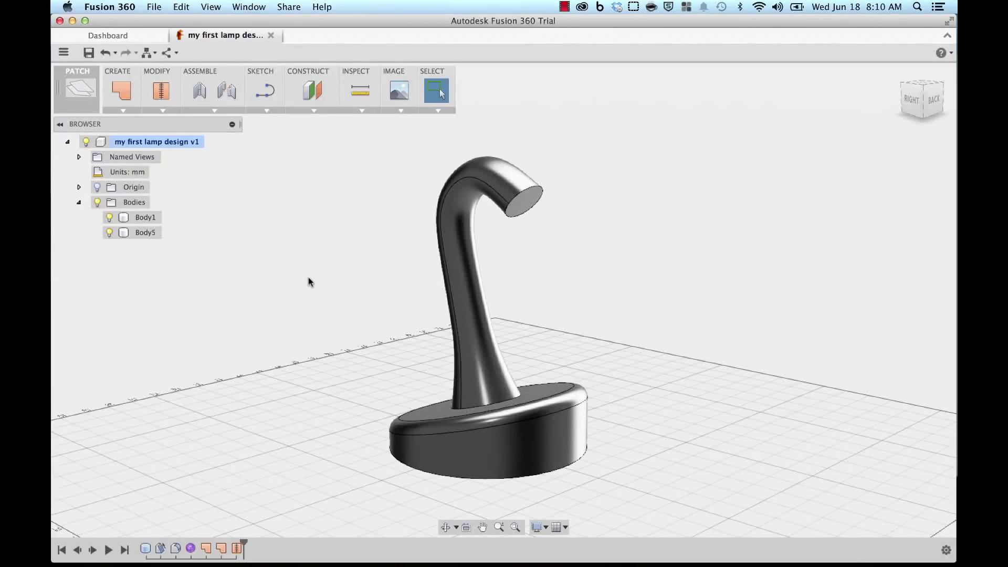
Step: Switch to the Model workspace and start a new Create Form sculpt body
click(79, 85)
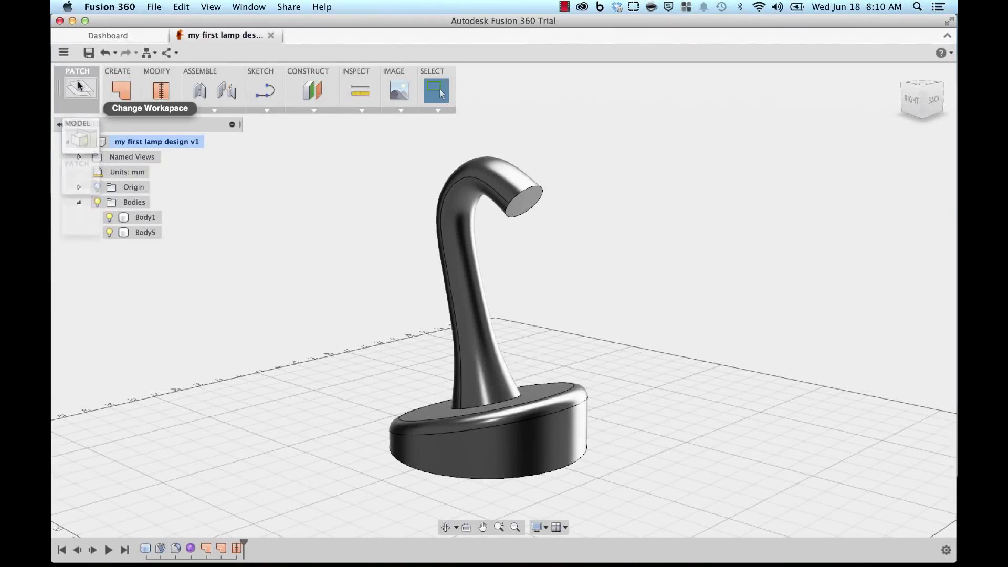
click(76, 142)
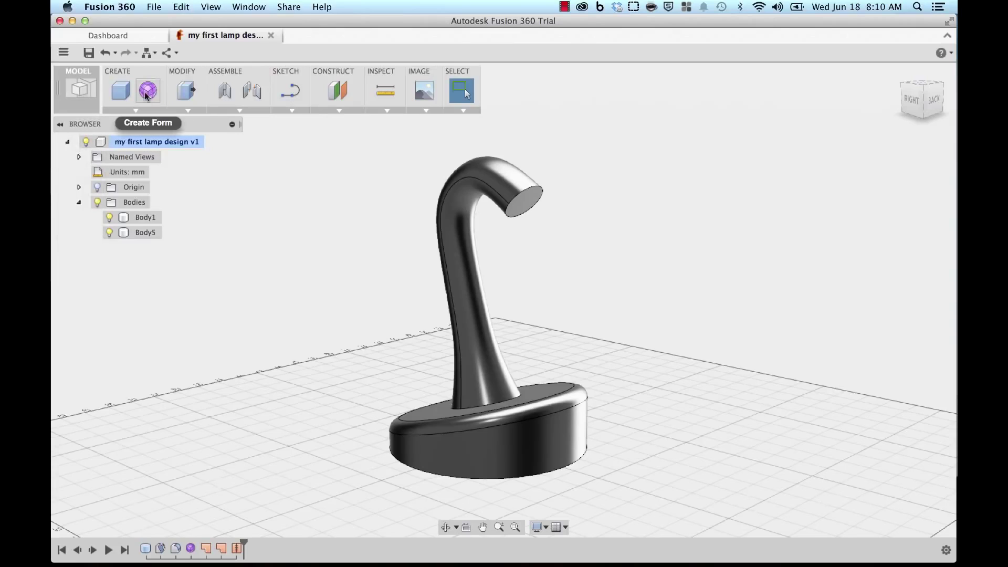
click(149, 93)
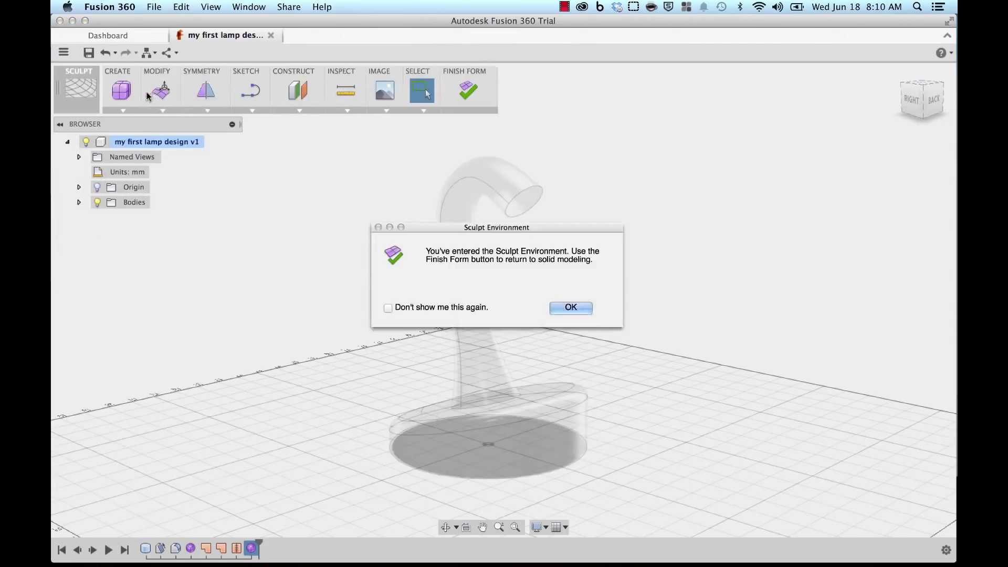
click(573, 309)
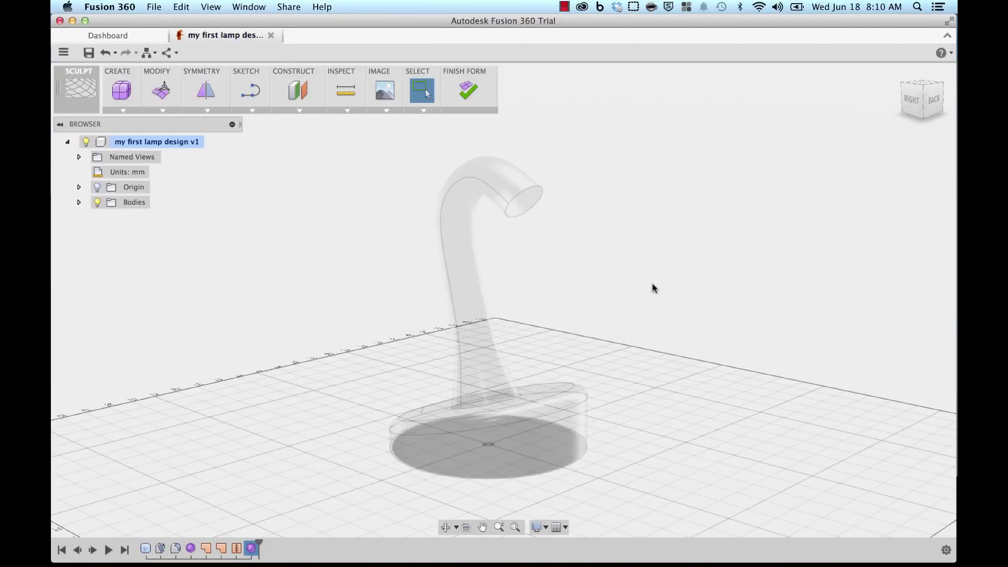
Step: Look straight at the lamp neck's open end face and centre it in view
click(465, 530)
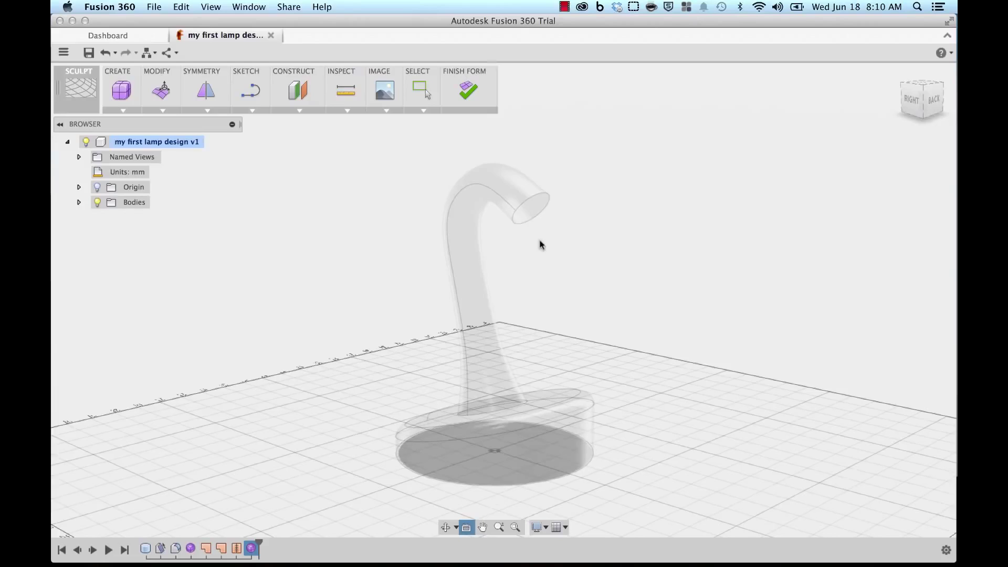
click(529, 206)
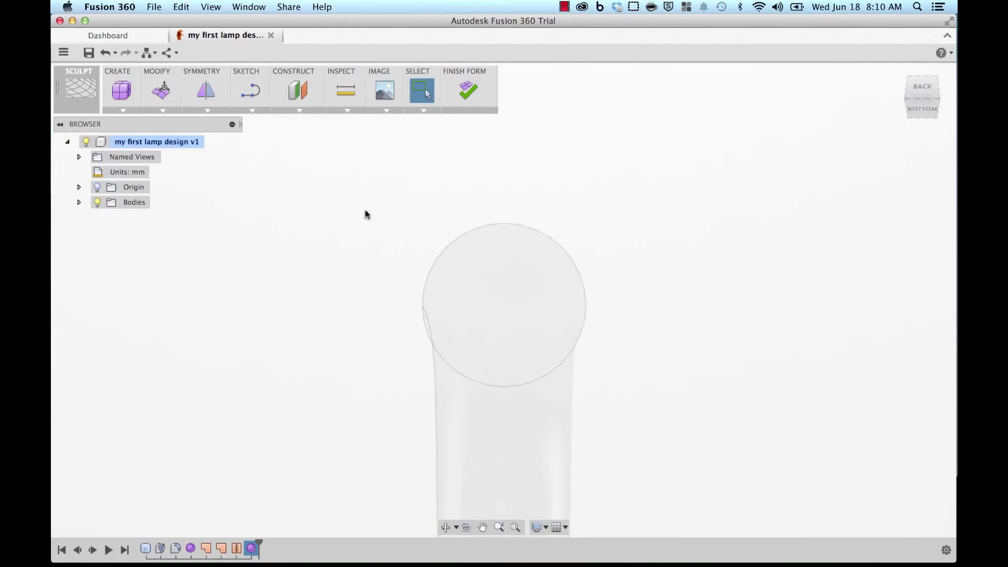
middle_drag(349, 234, 337, 202)
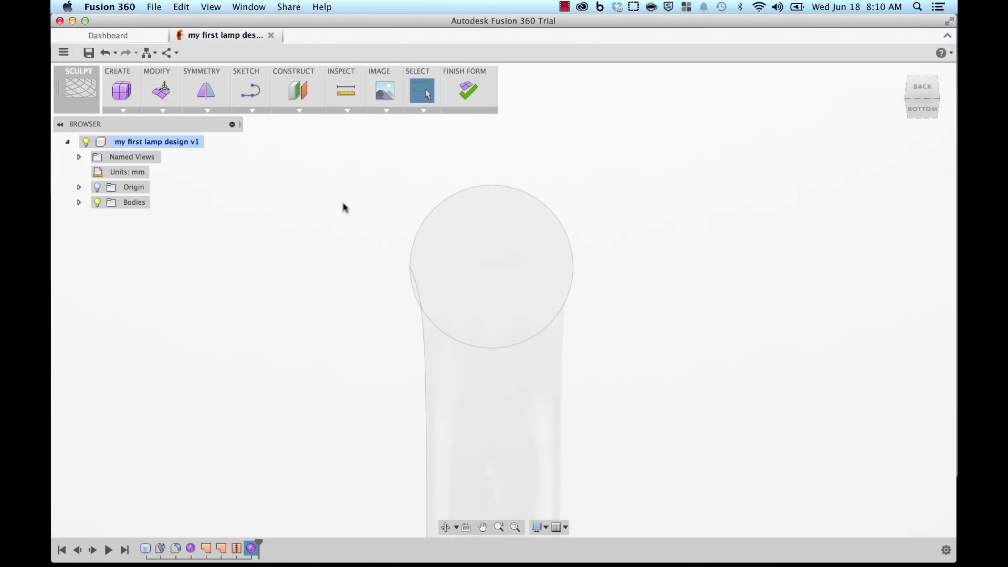
Step: Place a 67.758 mm diameter cylinder centred on the neck's end face
click(123, 110)
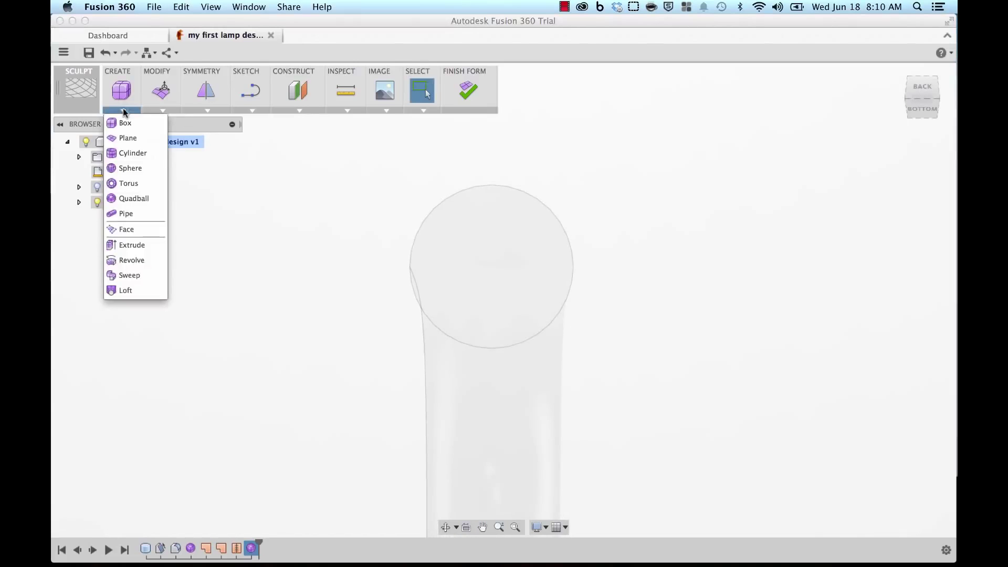
click(130, 153)
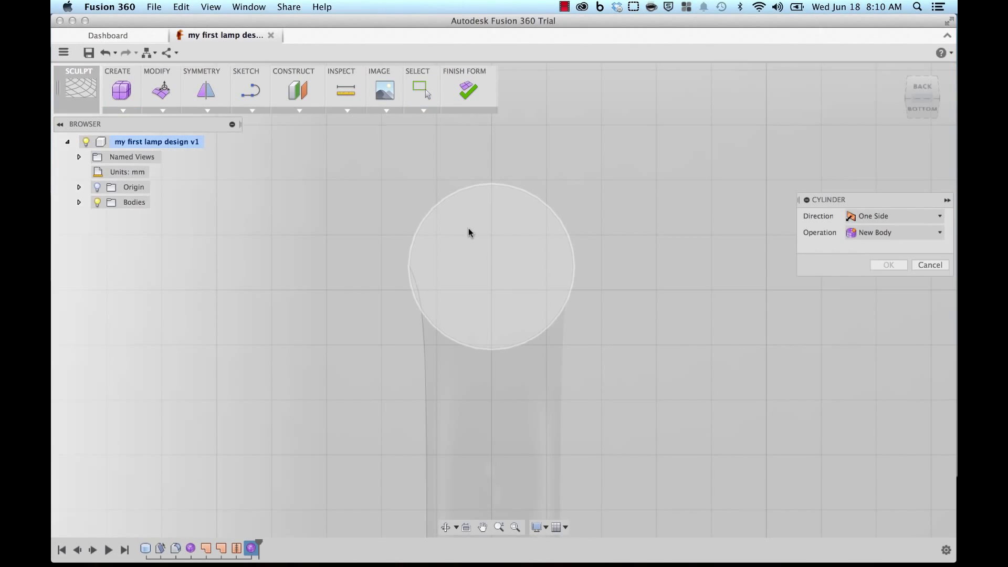
click(469, 264)
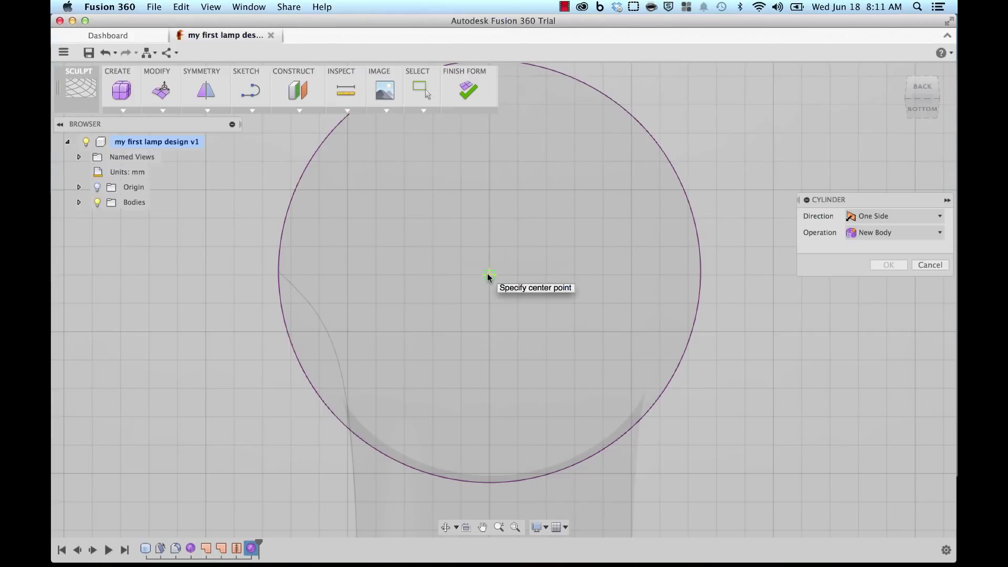
click(488, 274)
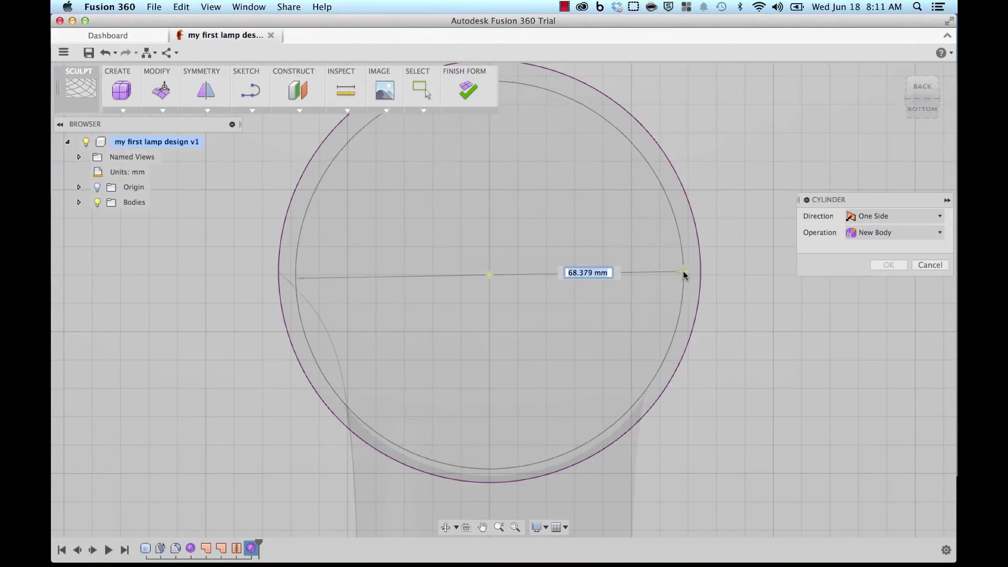
click(683, 272)
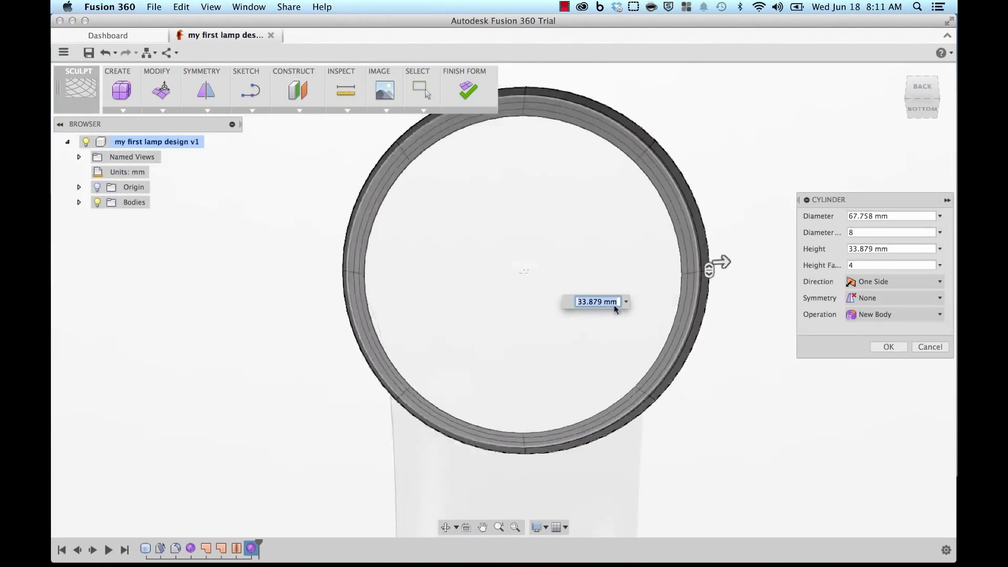
Step: Extend the cylinder 120 mm outward from the neck and confirm it
scroll(733, 233, down, 5)
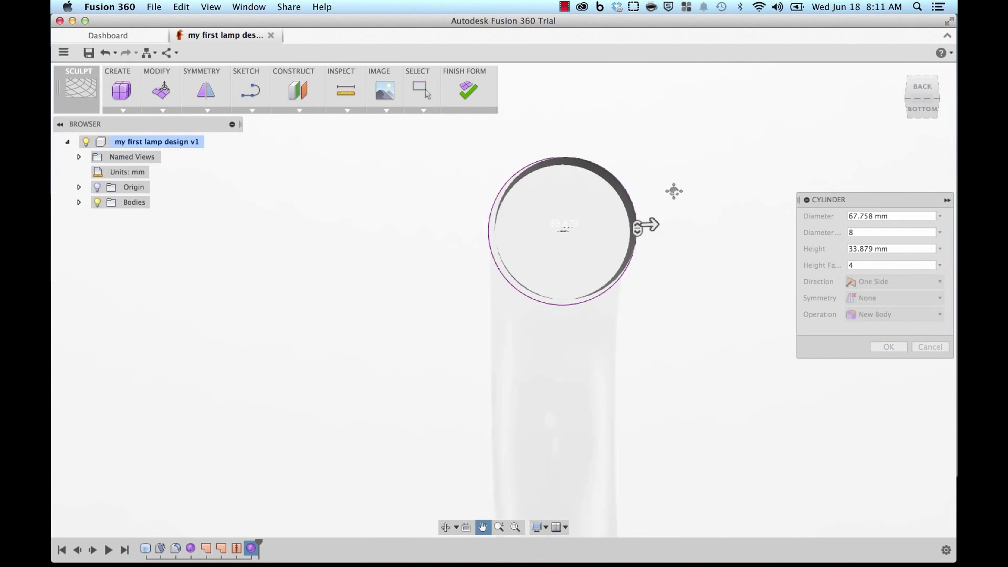
shift+middle_drag(677, 190, 615, 225)
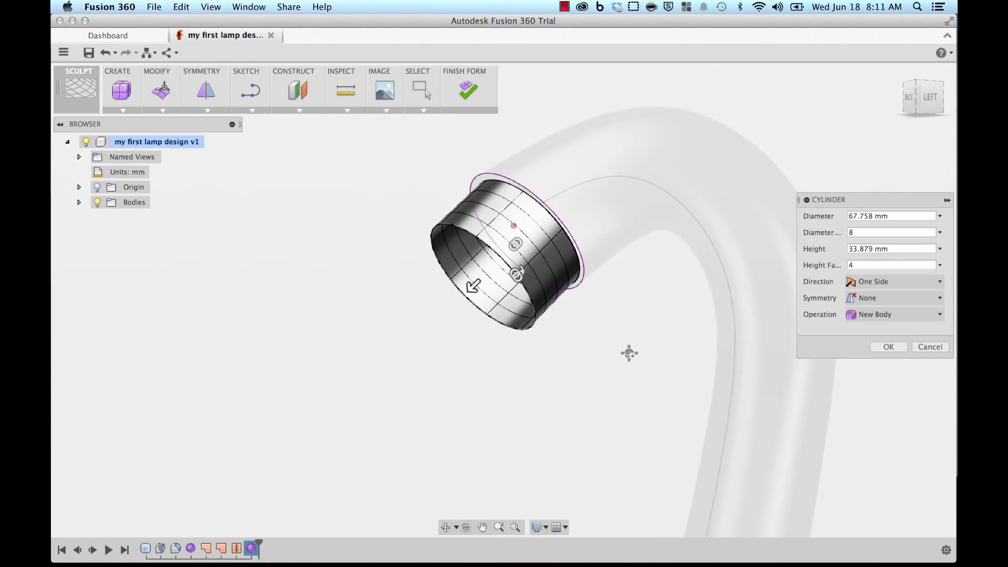
scroll(562, 379, down, 2)
middle_drag(562, 379, 522, 331)
drag(428, 295, 336, 358)
scroll(349, 361, up, 2)
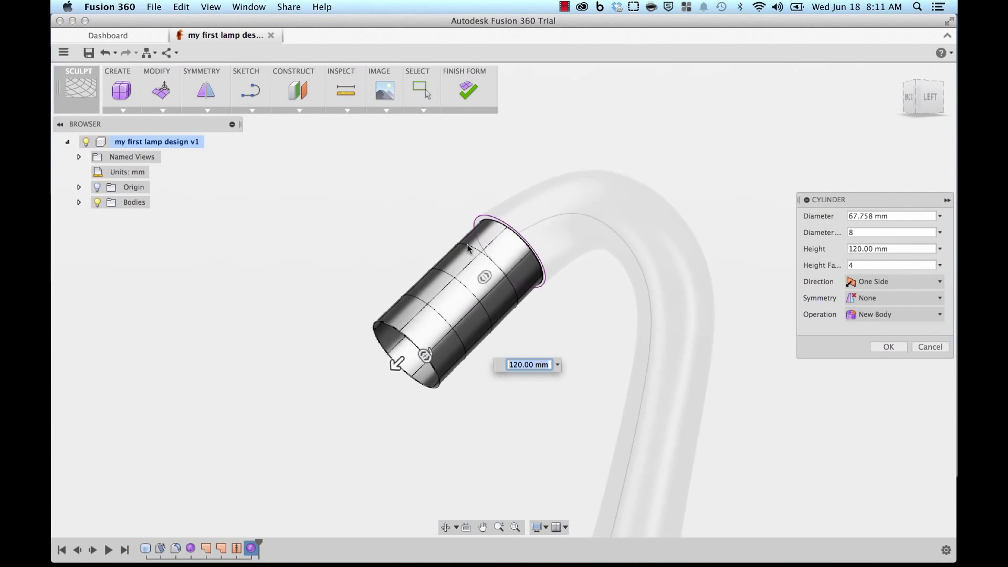
scroll(389, 379, up, 2)
click(889, 347)
Step: Scale the cylinder's far-end edge loop outward with Edit Form into a dome-shaped shade
double_click(449, 258)
right_click(512, 273)
click(525, 231)
drag(491, 290, 380, 524)
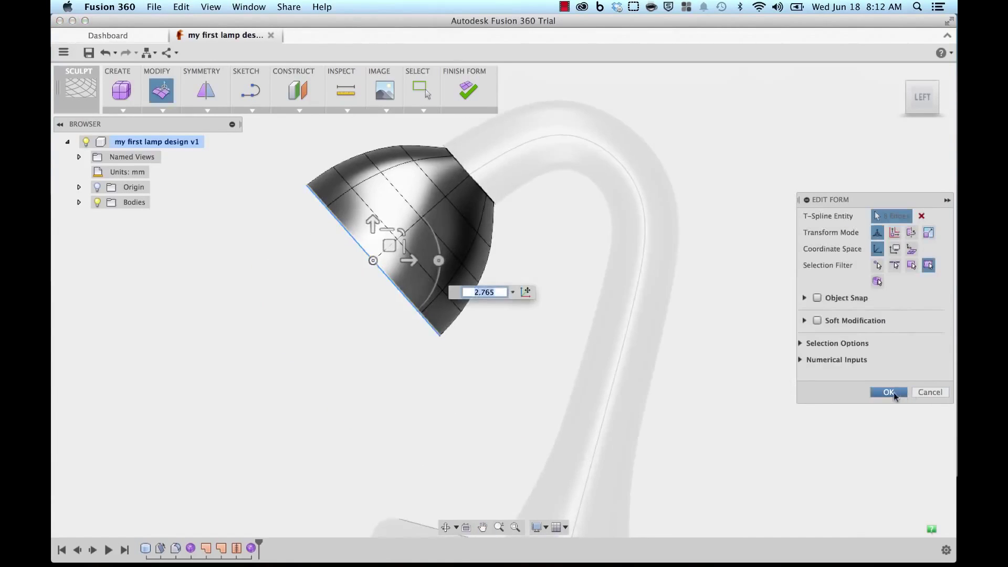
click(893, 393)
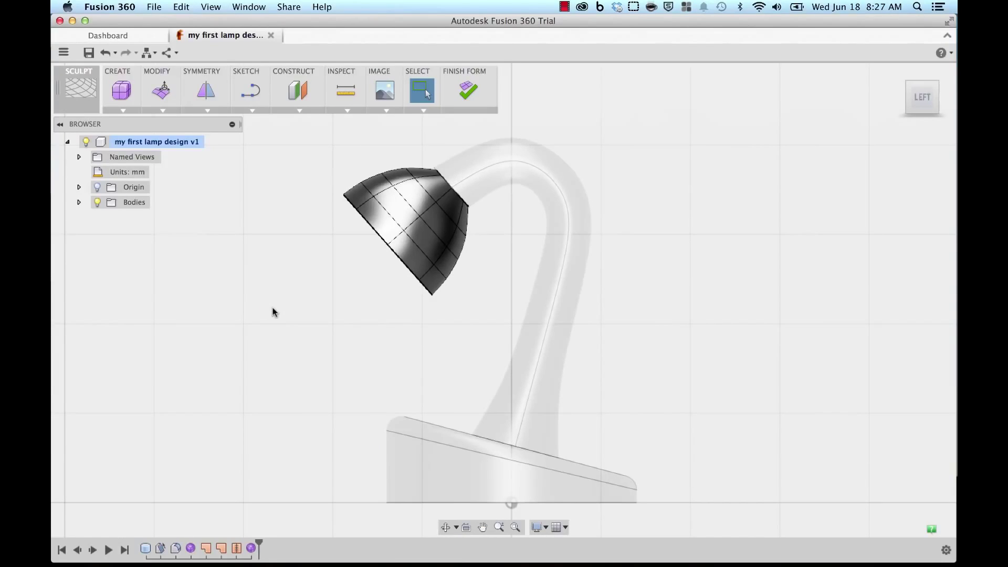
Step: Start a Thicken on the lamp shade surface
click(158, 111)
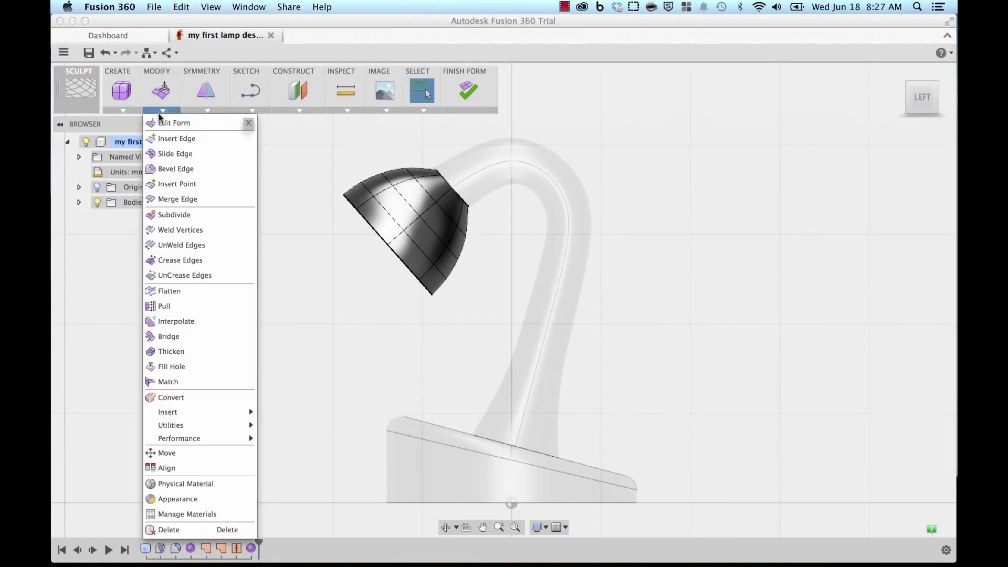
click(165, 353)
middle_drag(294, 347, 369, 409)
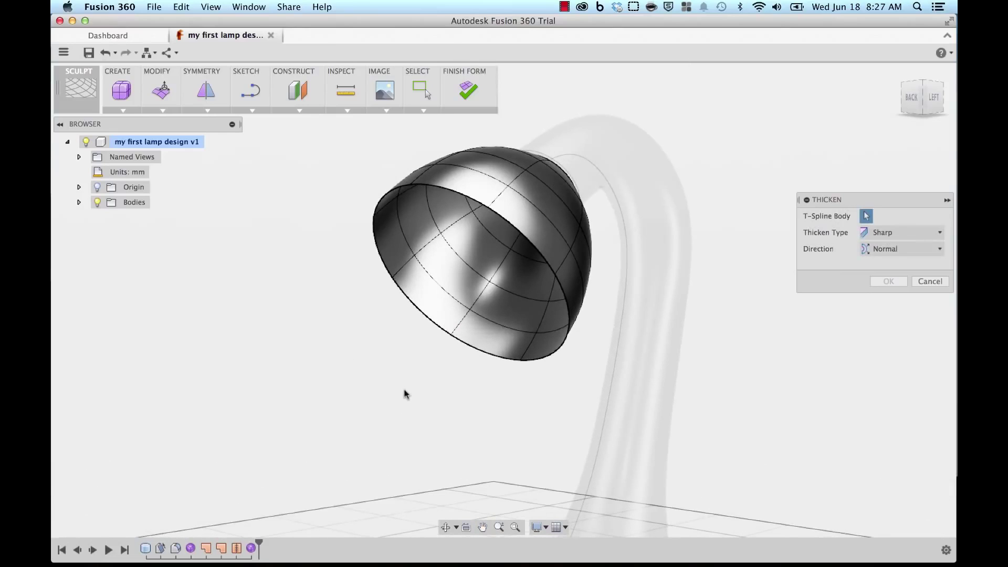
click(435, 254)
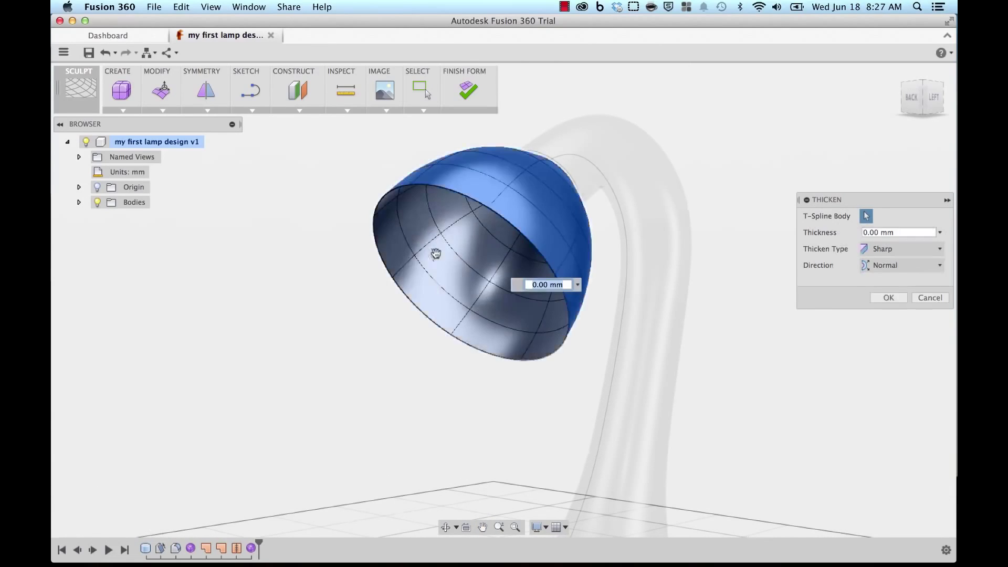
shift+middle_drag(380, 371, 408, 373)
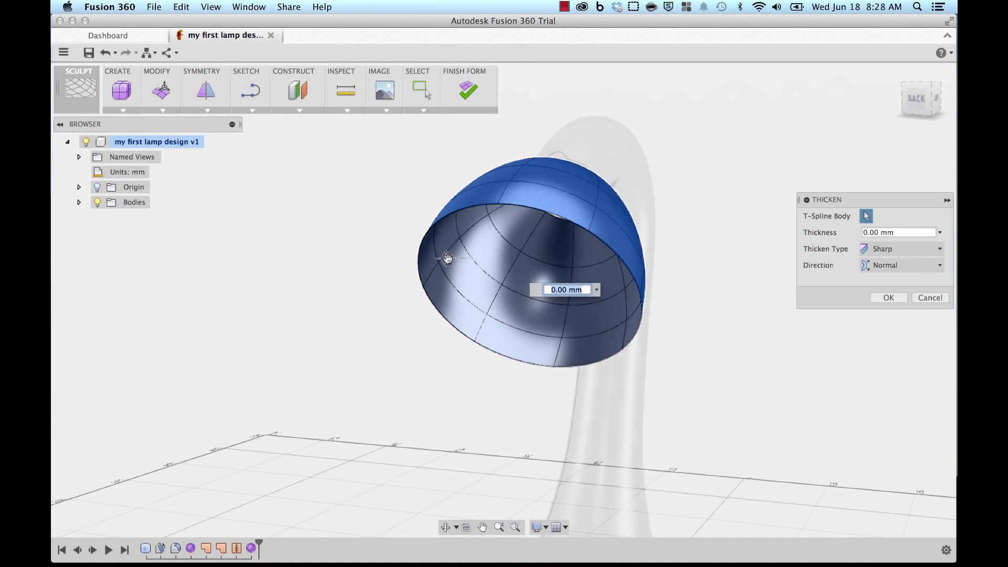
Step: Set the shade thickness to -5 mm and confirm the solid shell
drag(447, 259, 451, 267)
click(555, 288)
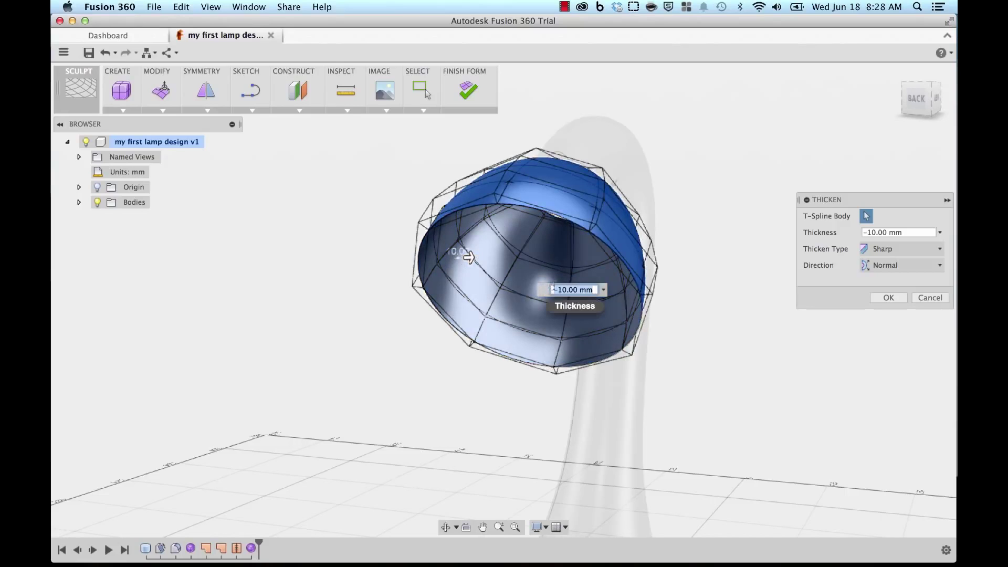
click(572, 289)
key(Delete)
key(Delete)
text(5)
click(887, 298)
shift+middle_drag(833, 311, 736, 344)
key(Escape)
mouse_move(551, 293)
shift+middle_down()
mouse_move(590, 292)
mouse_move(568, 292)
shift+middle_up()
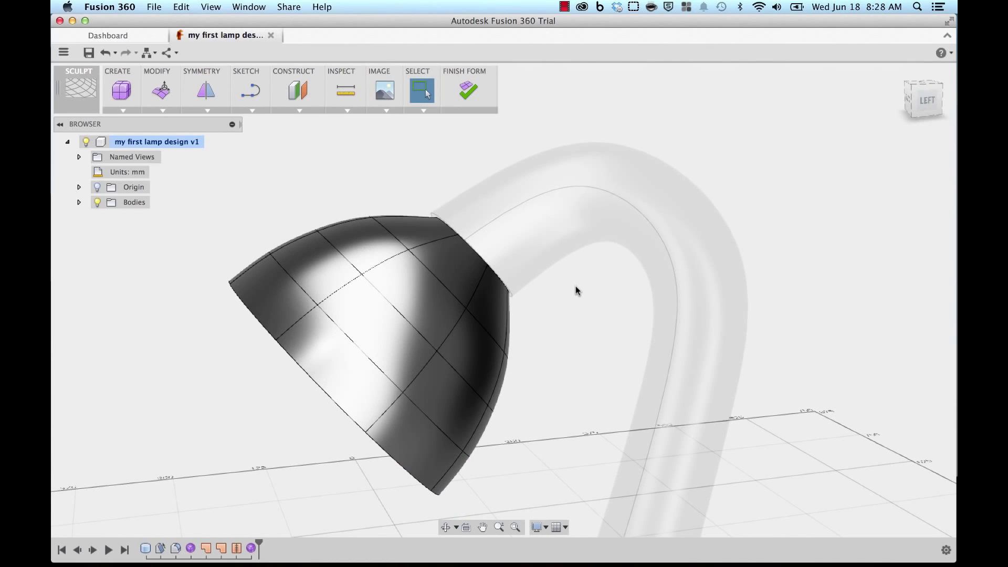
middle_drag(585, 301, 567, 331)
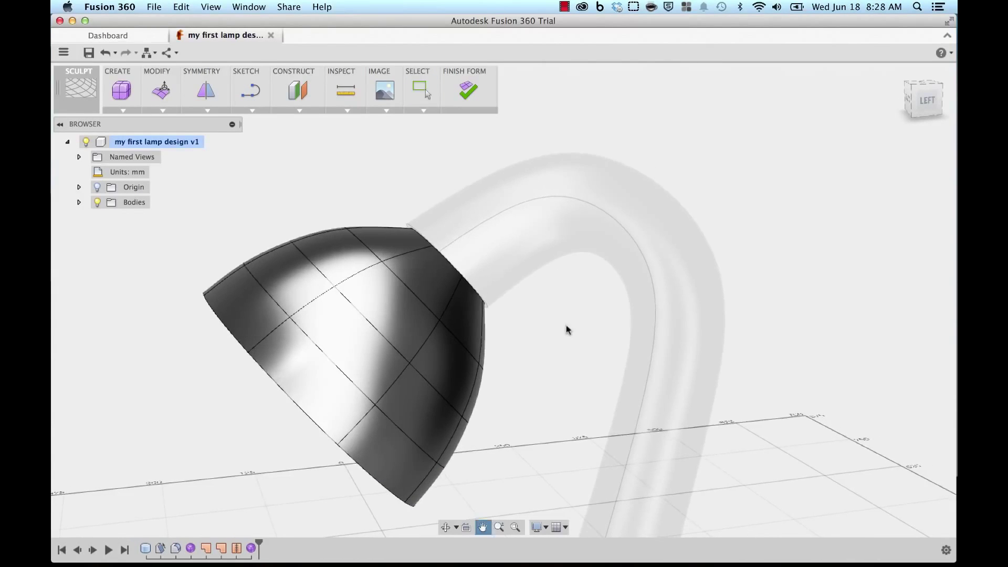
Step: Match the shade's narrow opening edge to the neck's rim as target edge
click(156, 111)
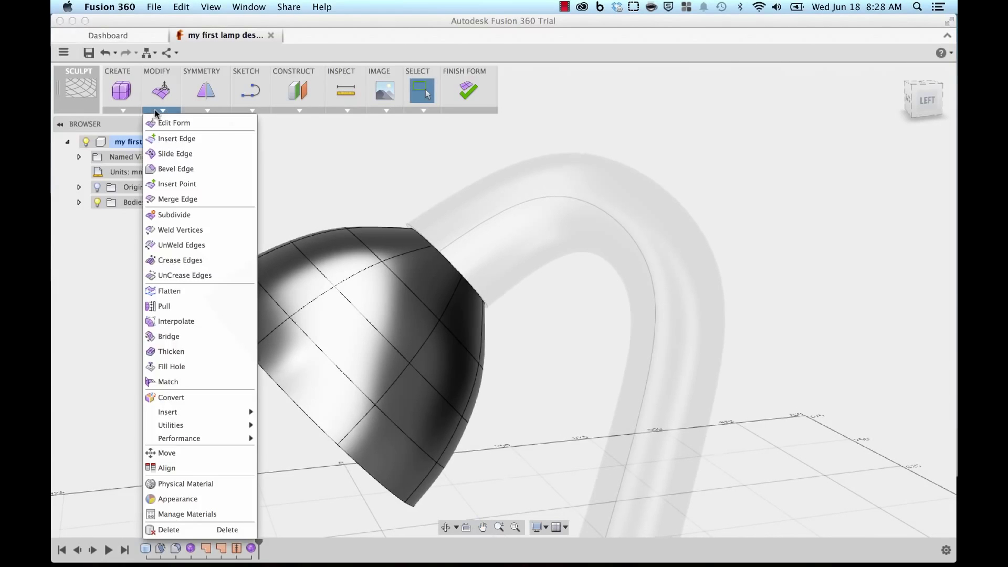
click(175, 379)
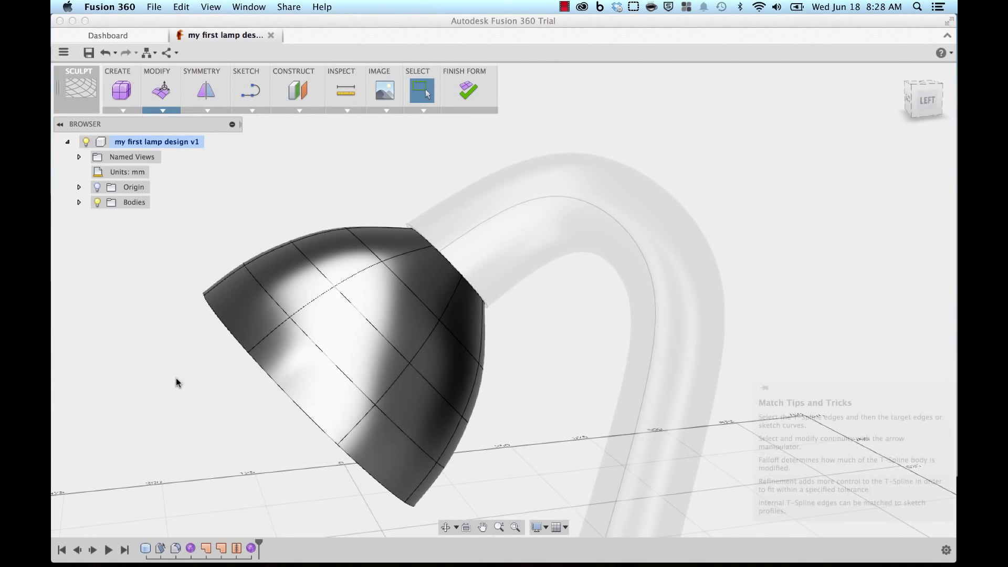
mouse_move(409, 180)
shift+middle_down()
mouse_move(374, 187)
mouse_move(376, 174)
mouse_move(425, 171)
shift+middle_up()
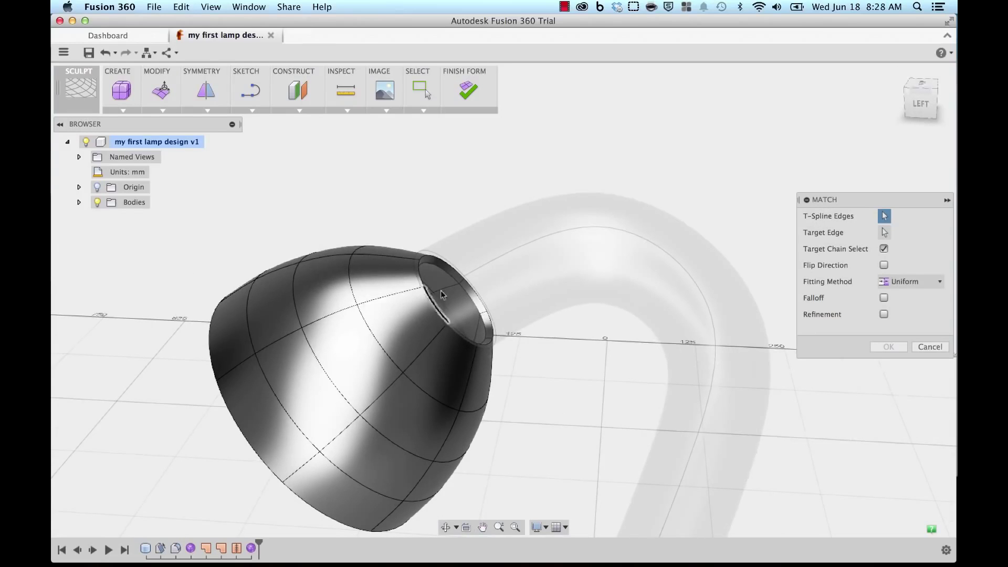
scroll(431, 259, up, 3)
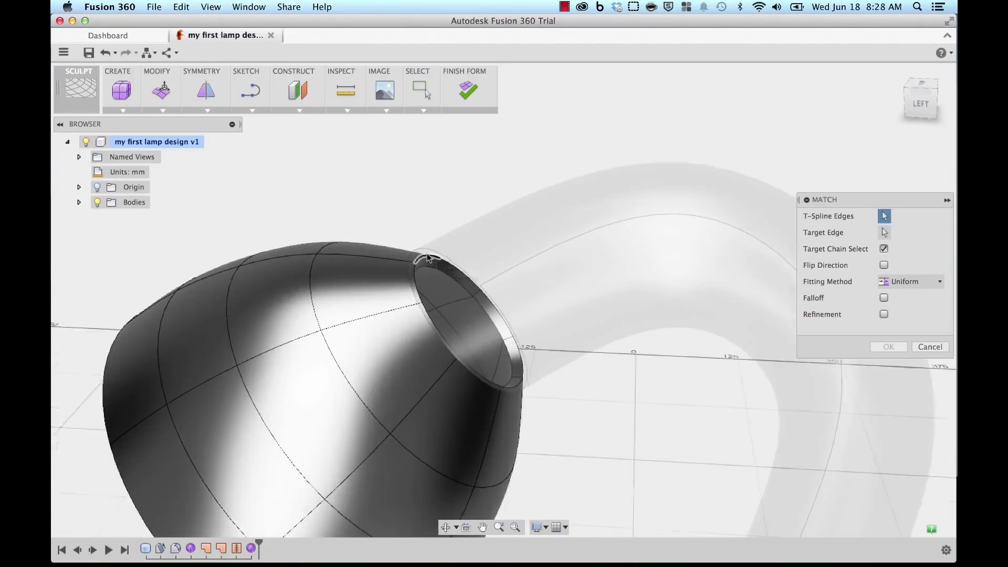
click(426, 259)
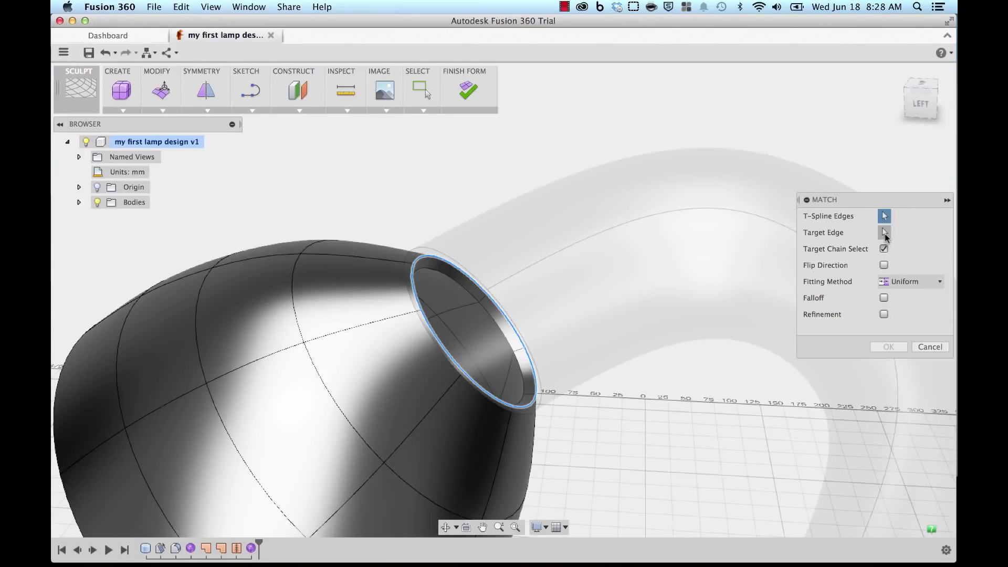
click(418, 250)
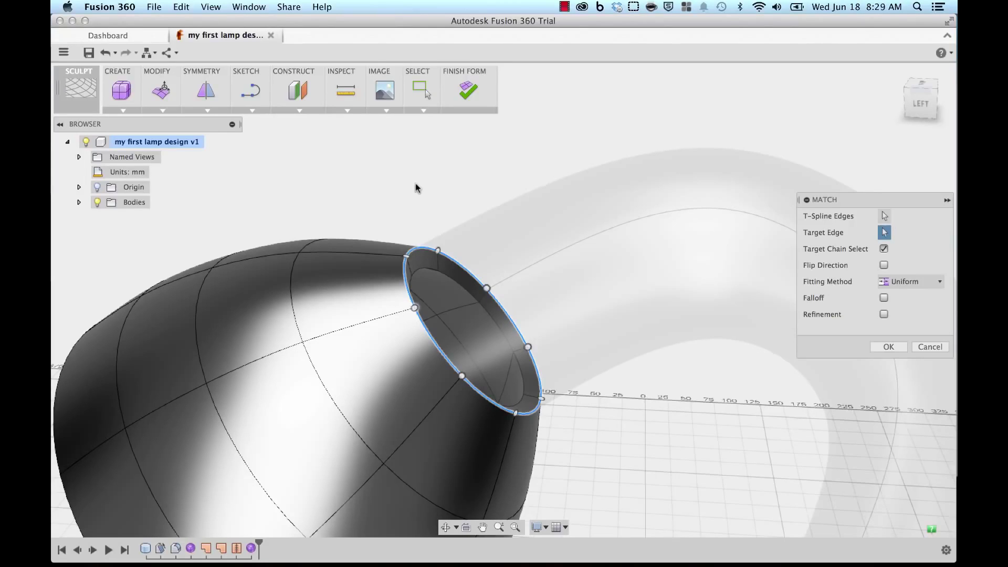
click(888, 348)
Step: Finish the form so the shade becomes solid Body6, then inspect the complete lamp
scroll(689, 419, down, 5)
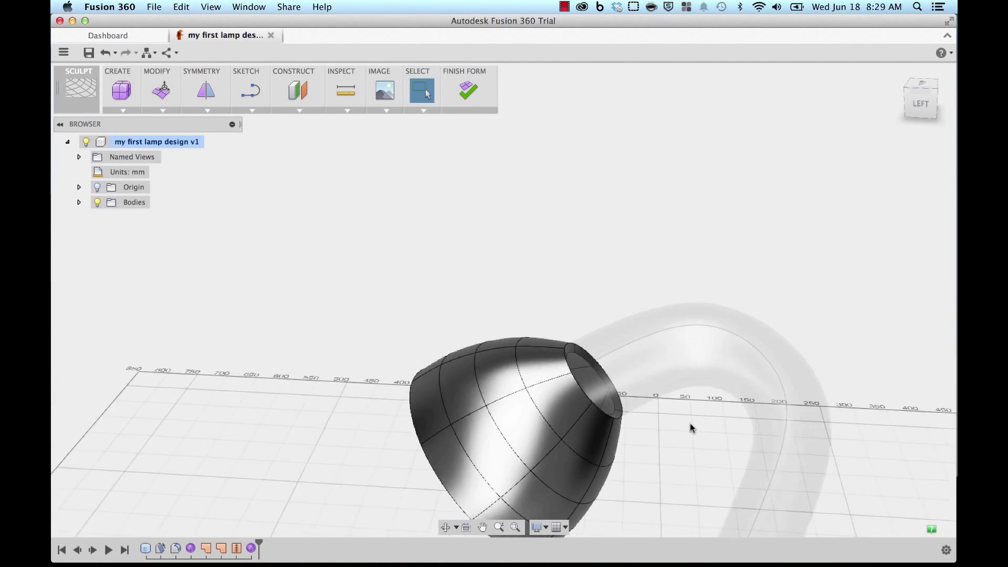
middle_drag(691, 424, 338, 240)
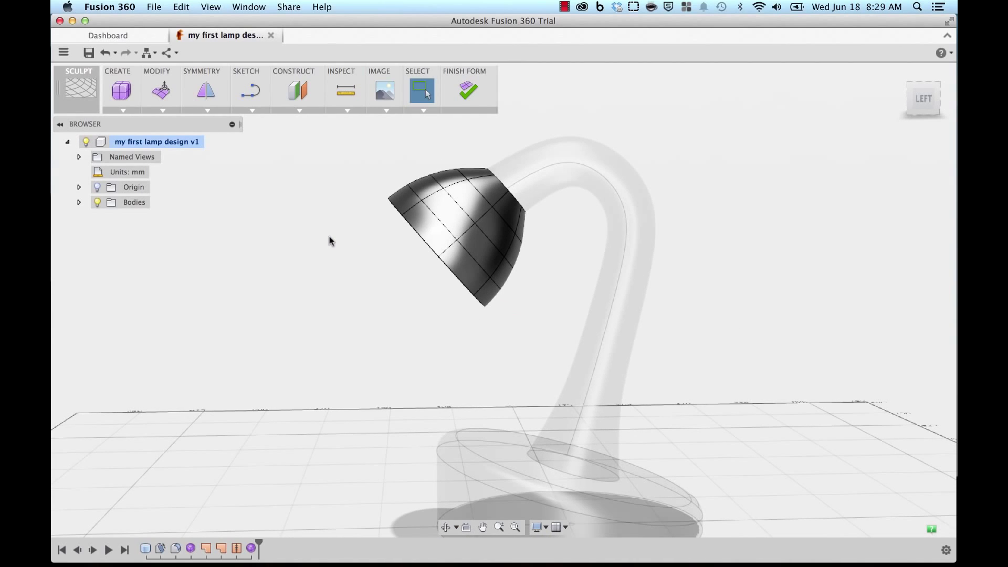
click(469, 91)
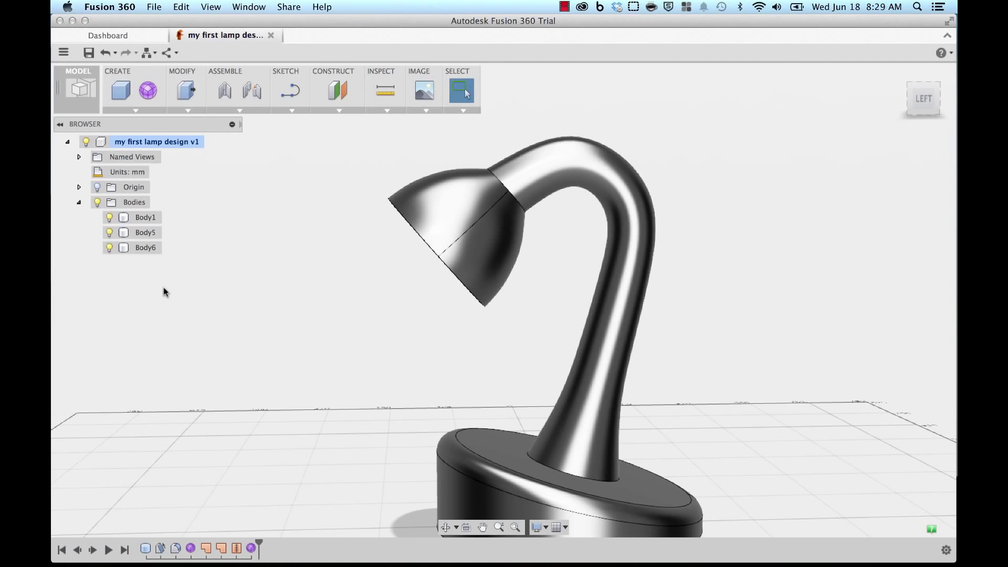
shift+middle_drag(281, 326, 387, 363)
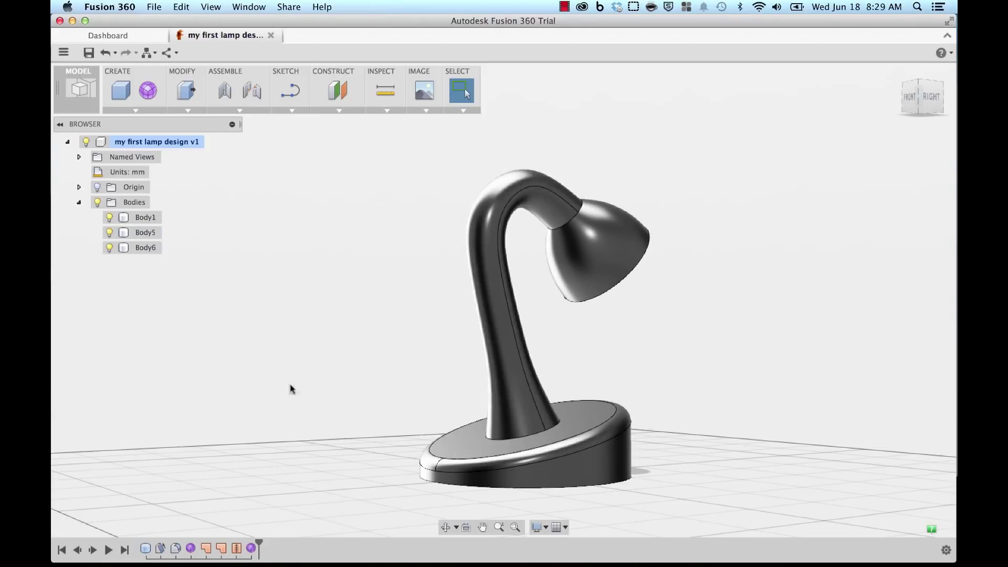
Step: Switch to the Right side view and start a spline sketch on the origin plane
click(933, 99)
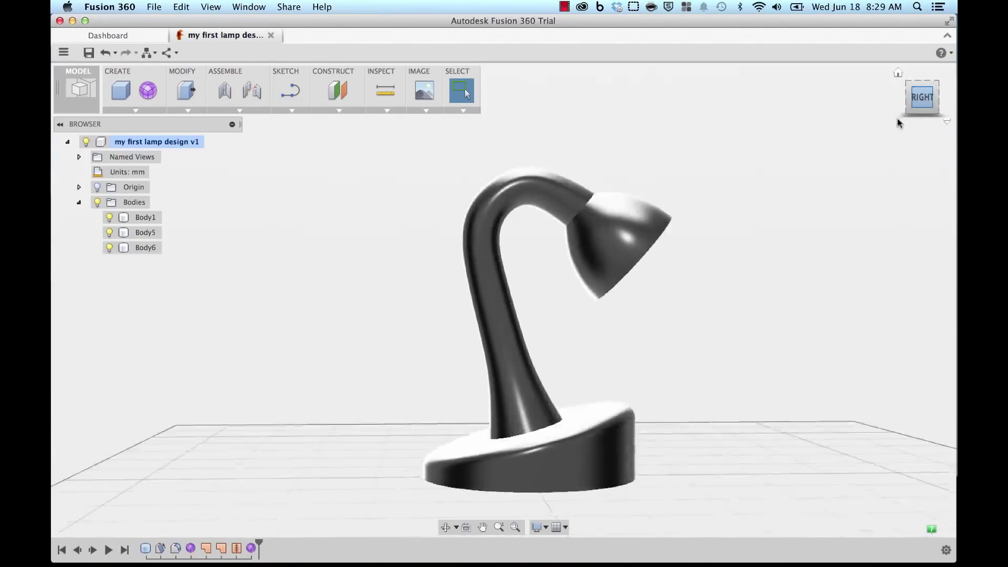
click(286, 111)
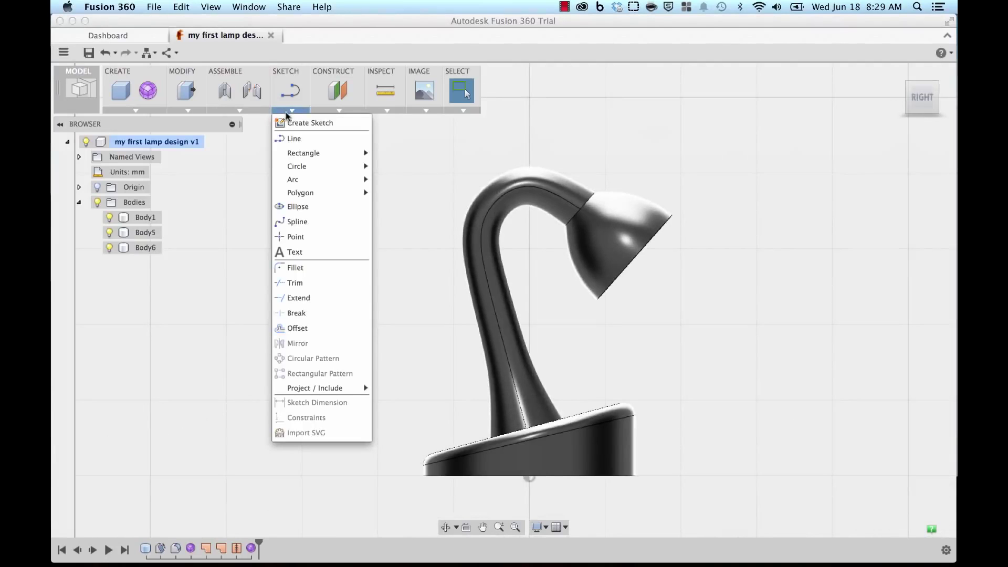
click(295, 222)
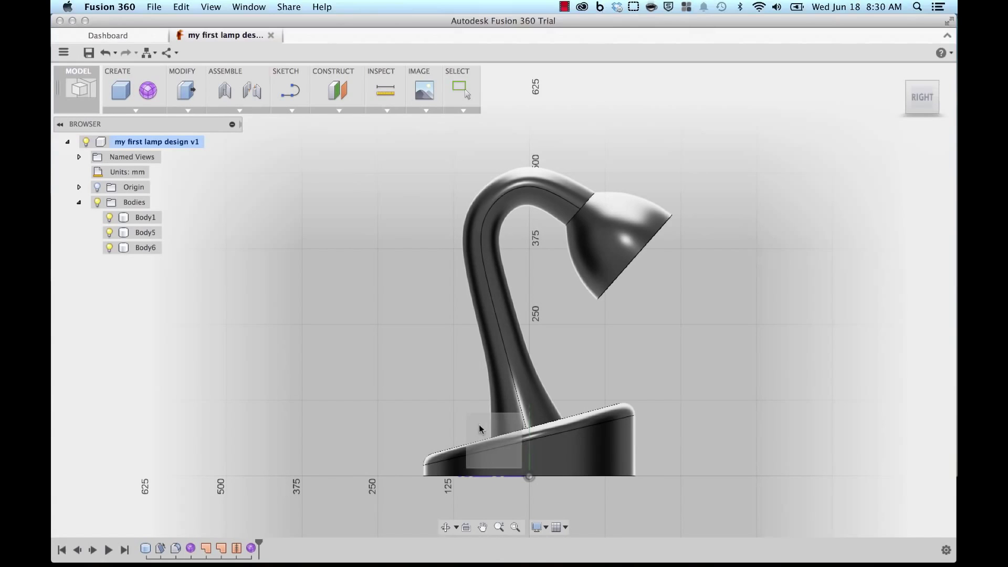
click(479, 424)
middle_drag(441, 415, 516, 420)
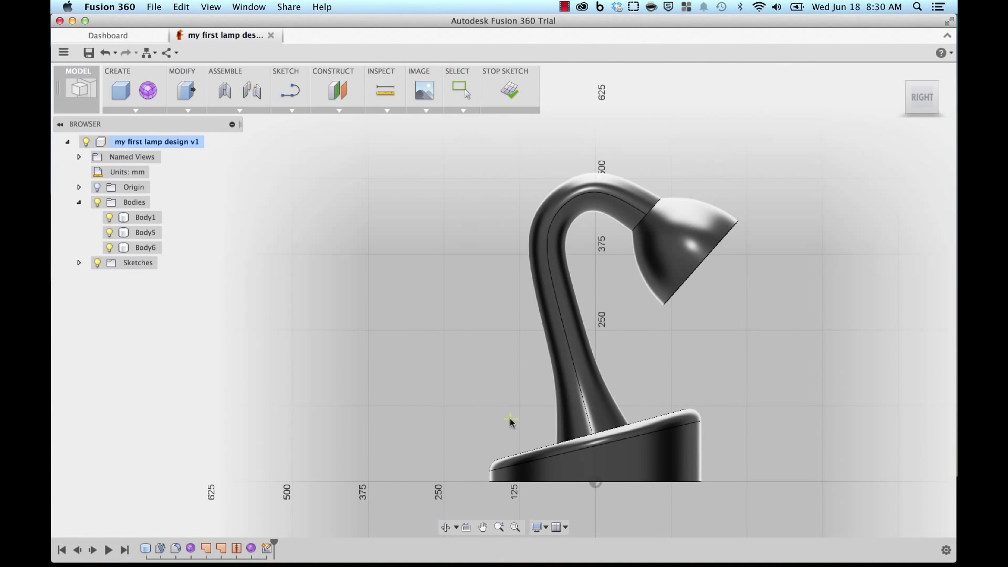
Step: Draw a wavy cord spline from the lamp stem outward along the ground
click(585, 408)
click(491, 389)
click(340, 415)
middle_drag(333, 417, 571, 404)
click(452, 400)
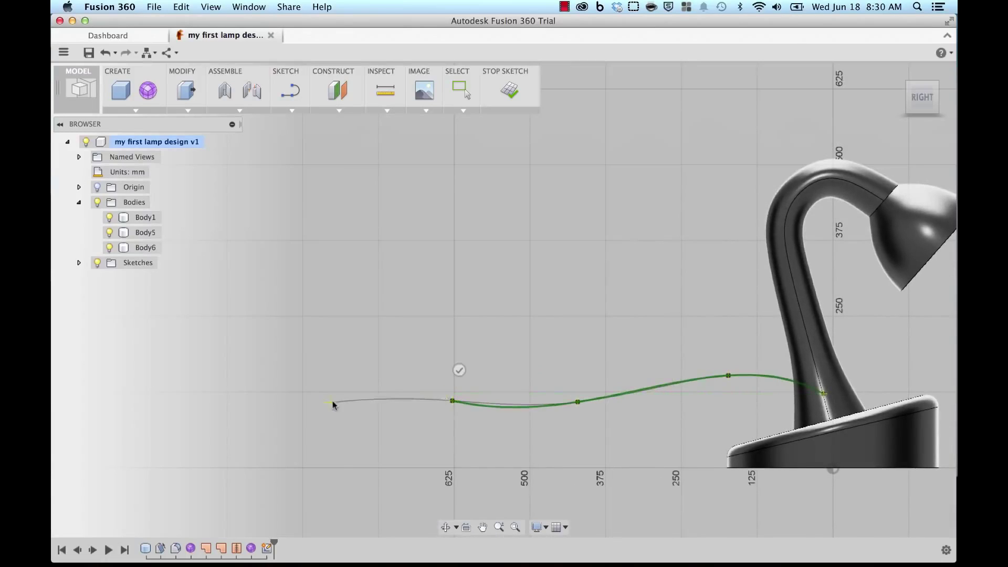
click(270, 453)
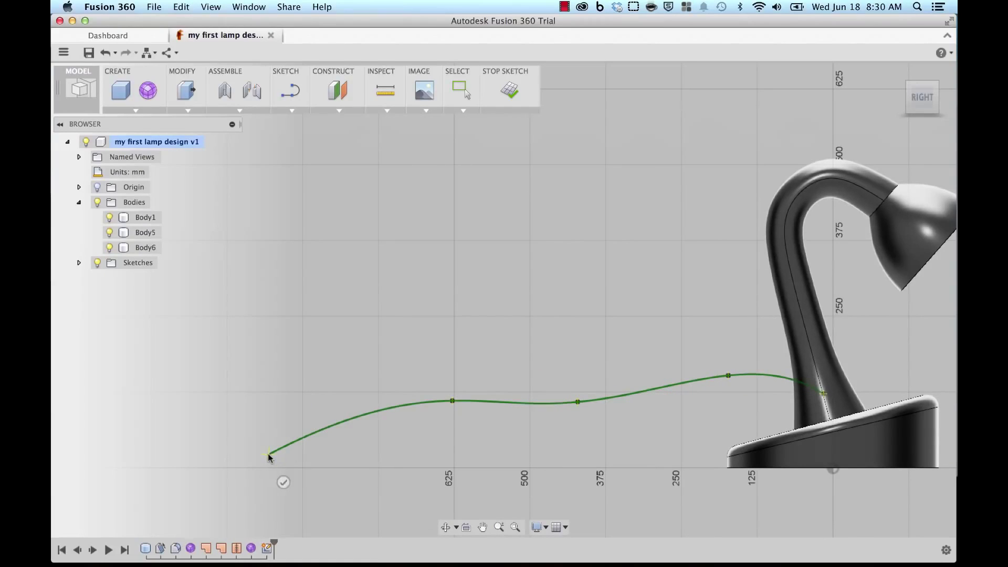
click(283, 483)
middle_drag(440, 439, 347, 427)
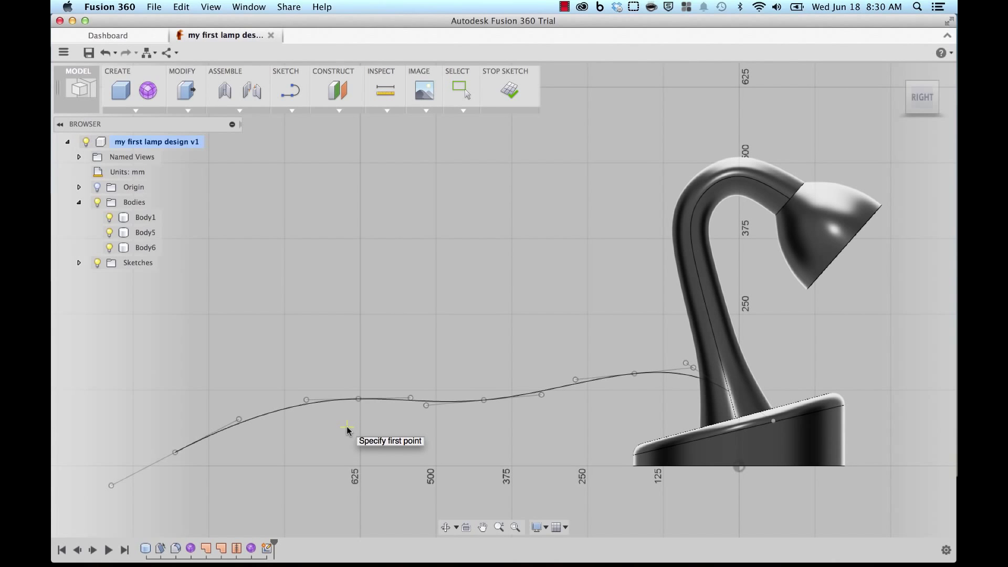
mouse_move(381, 313)
shift+middle_down()
mouse_move(423, 309)
mouse_move(427, 324)
mouse_move(441, 295)
shift+middle_up()
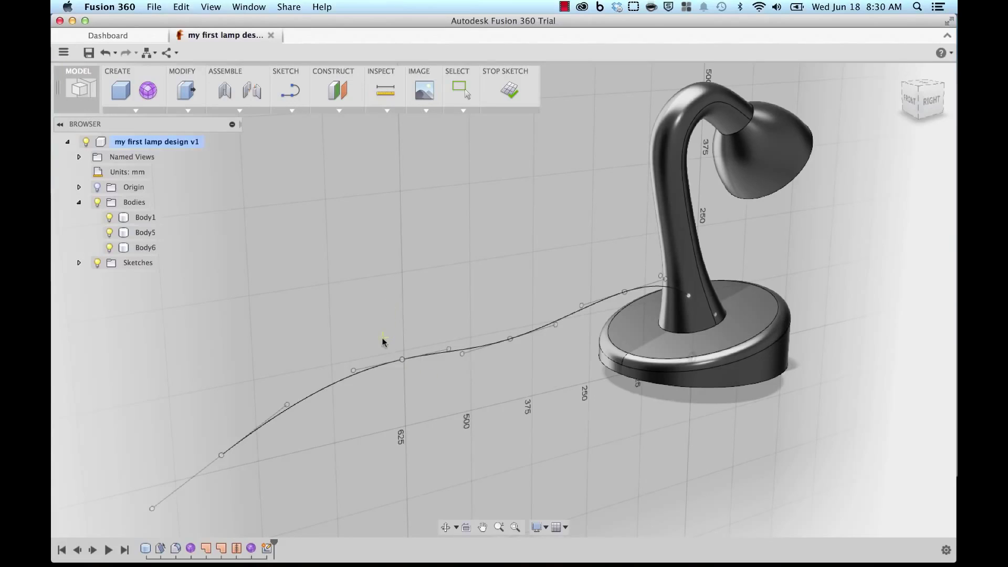
Step: Create a Plane Along Path on the cord spline at distance 1.00, its far end
click(331, 110)
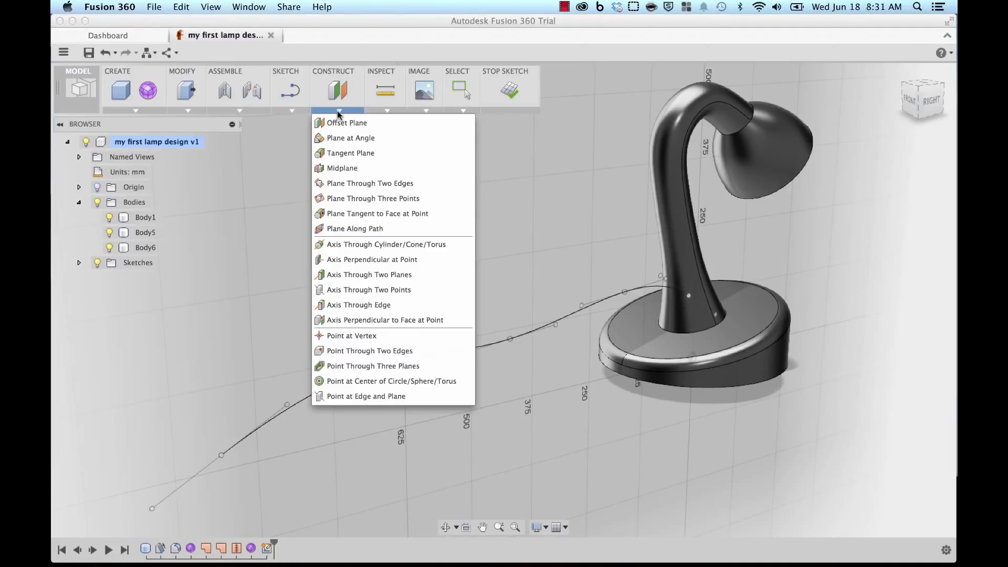
click(356, 231)
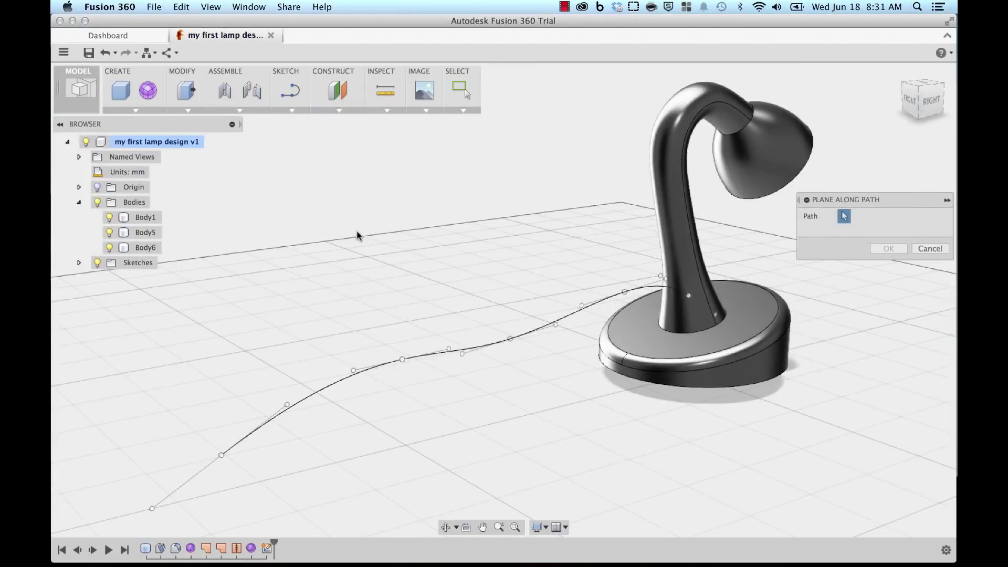
click(437, 355)
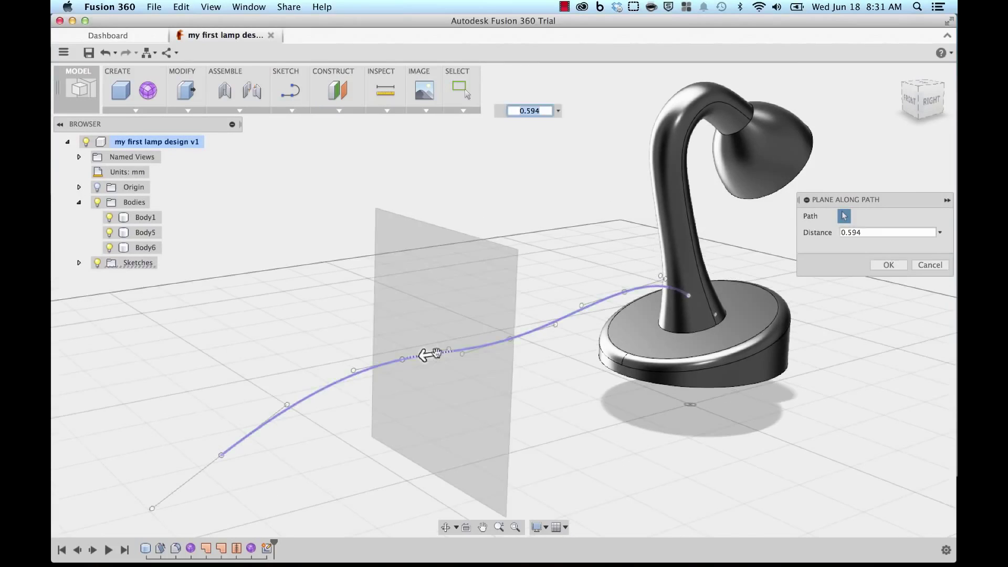
middle_drag(567, 405, 622, 371)
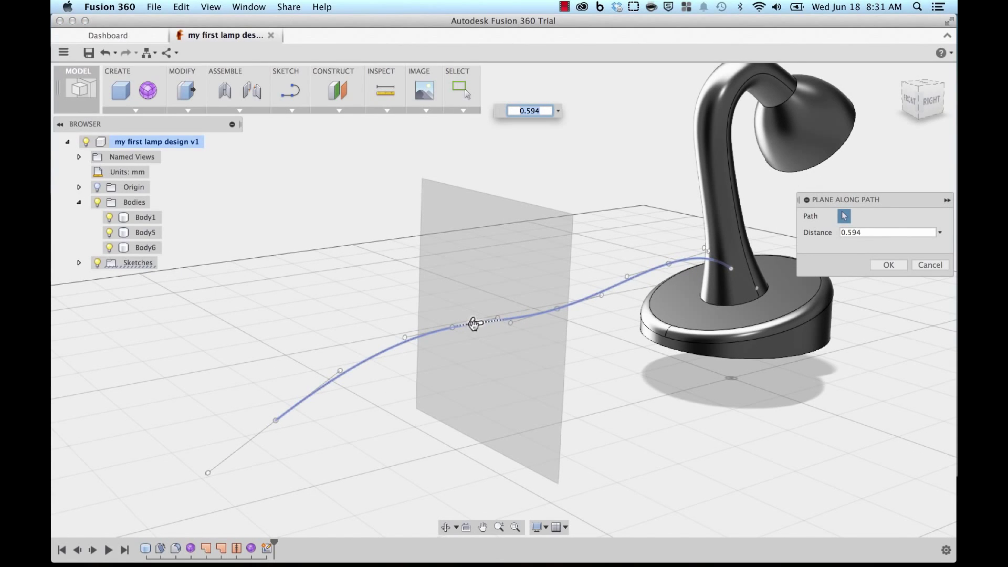
drag(475, 324, 214, 443)
middle_drag(429, 375, 463, 332)
click(889, 265)
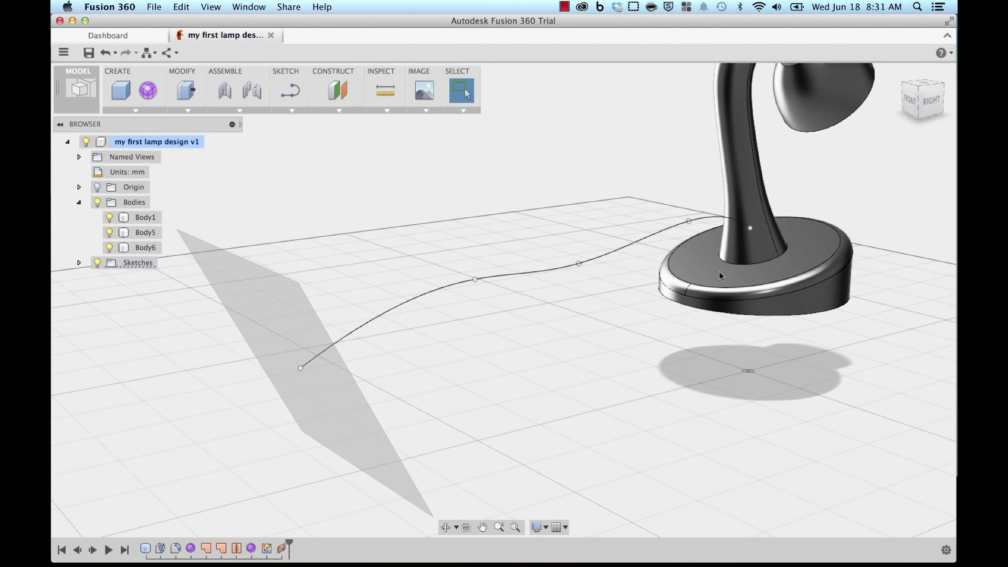
Step: Begin a sketch on the cord-end construction plane using Include 3D Geometry
shift+middle_drag(491, 356, 635, 351)
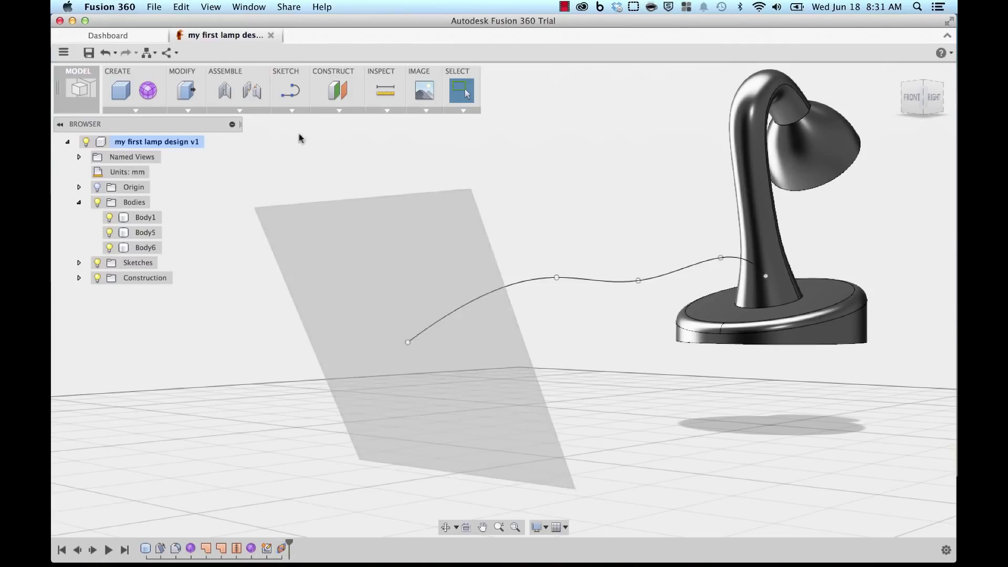
click(292, 110)
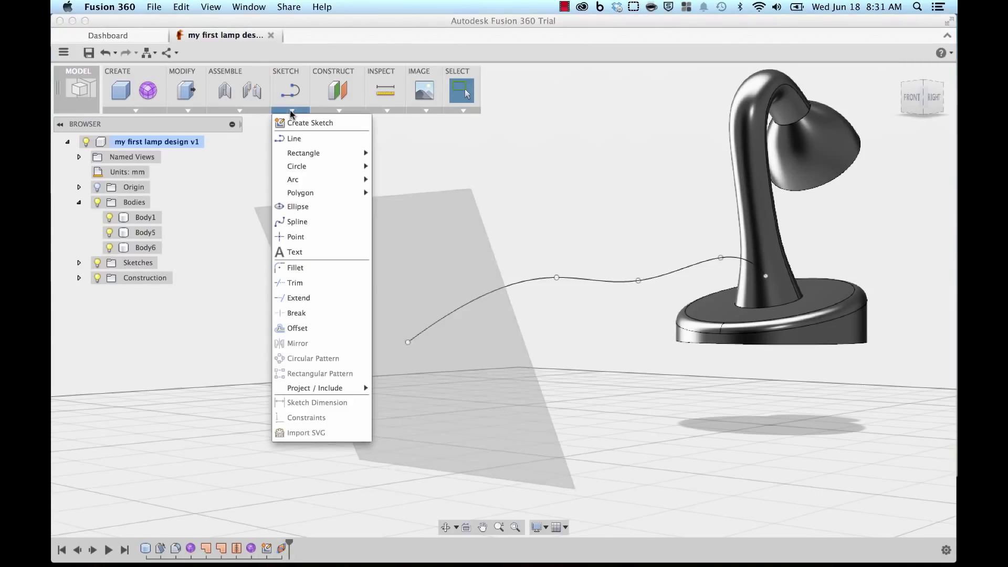
mouse_move(330, 389)
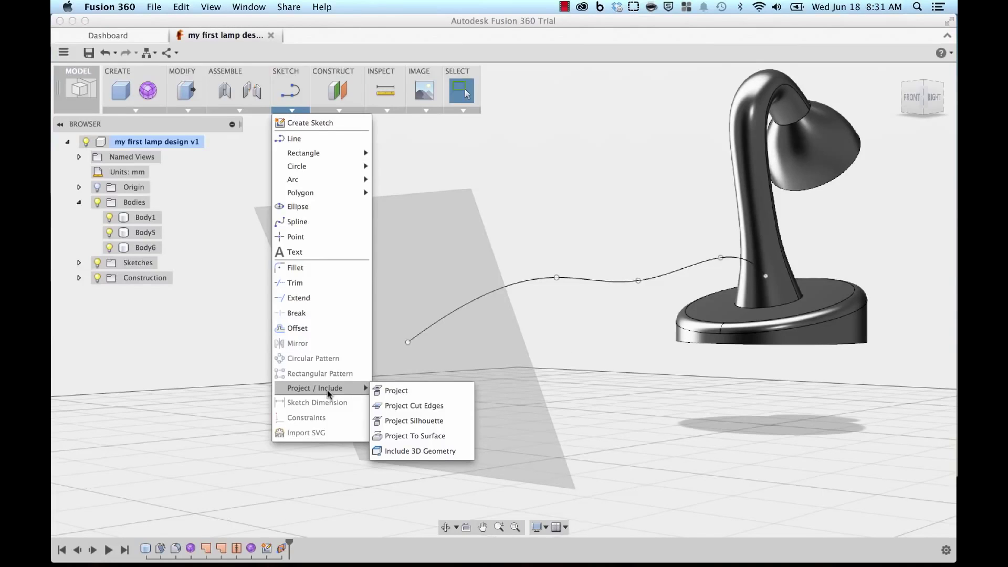
click(412, 452)
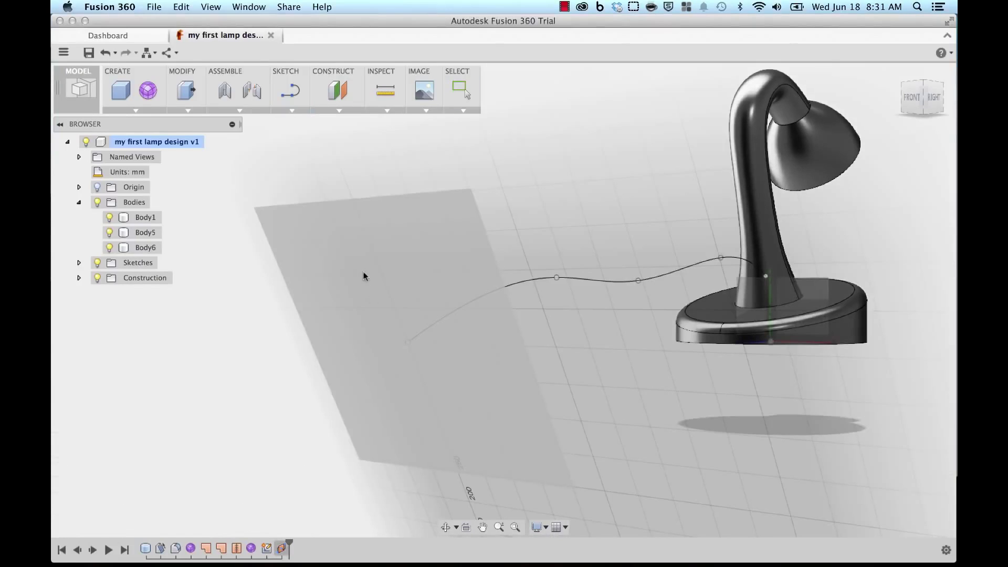
click(350, 276)
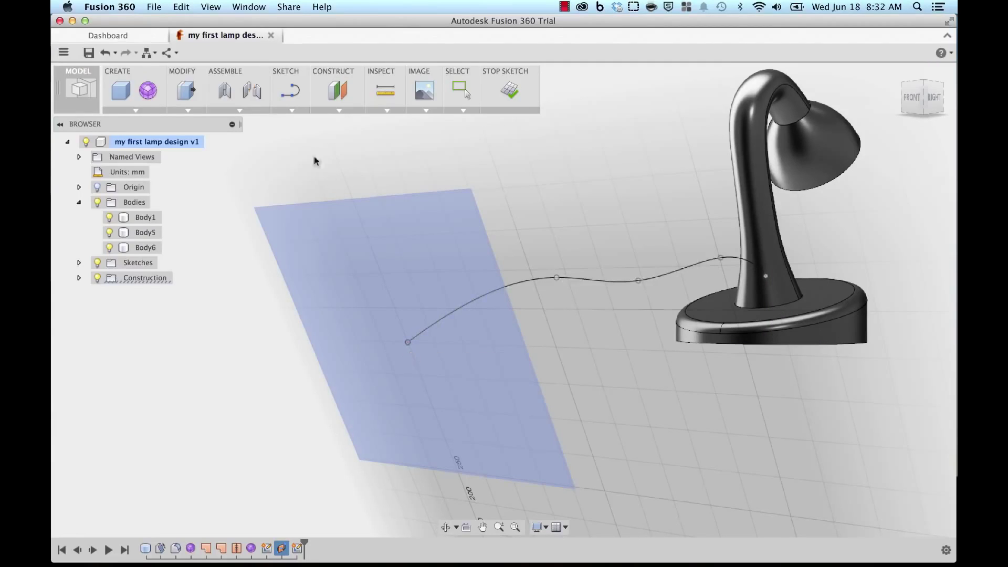
Step: Draw a 30 mm diameter circle centred on the cord spline's end point, then stop the sketch
click(289, 109)
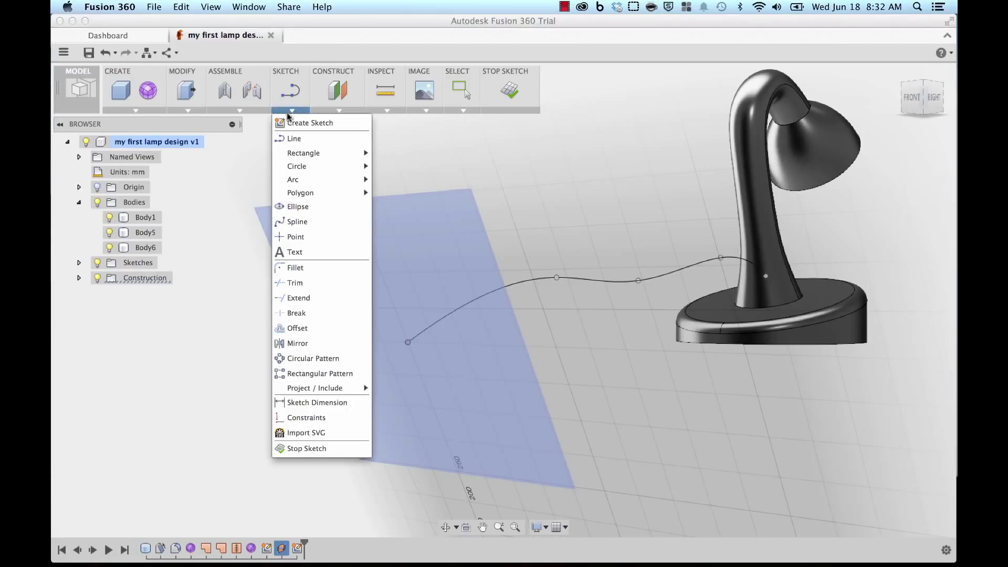
mouse_move(312, 168)
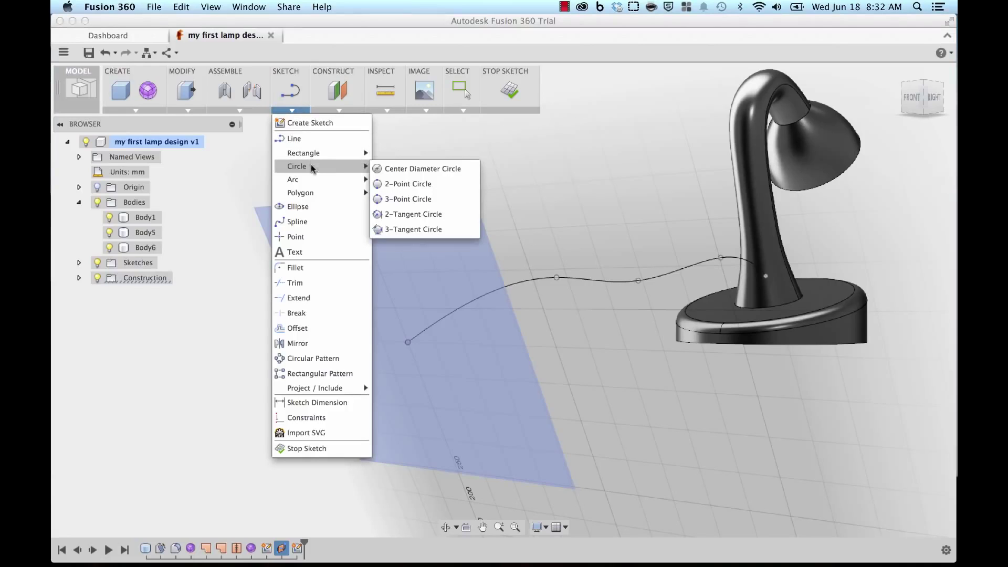
click(415, 172)
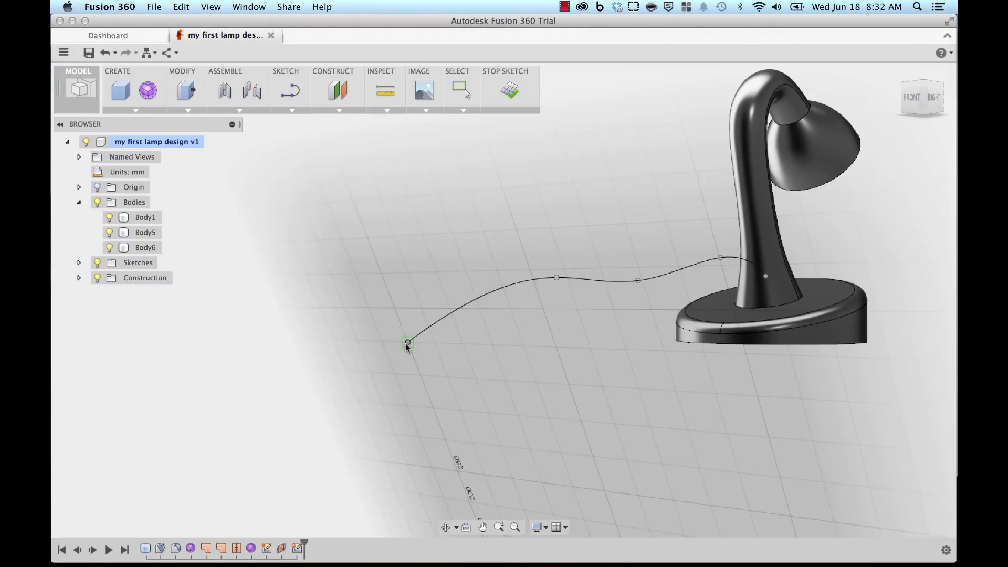
scroll(408, 343, up, 5)
scroll(409, 343, up, 2)
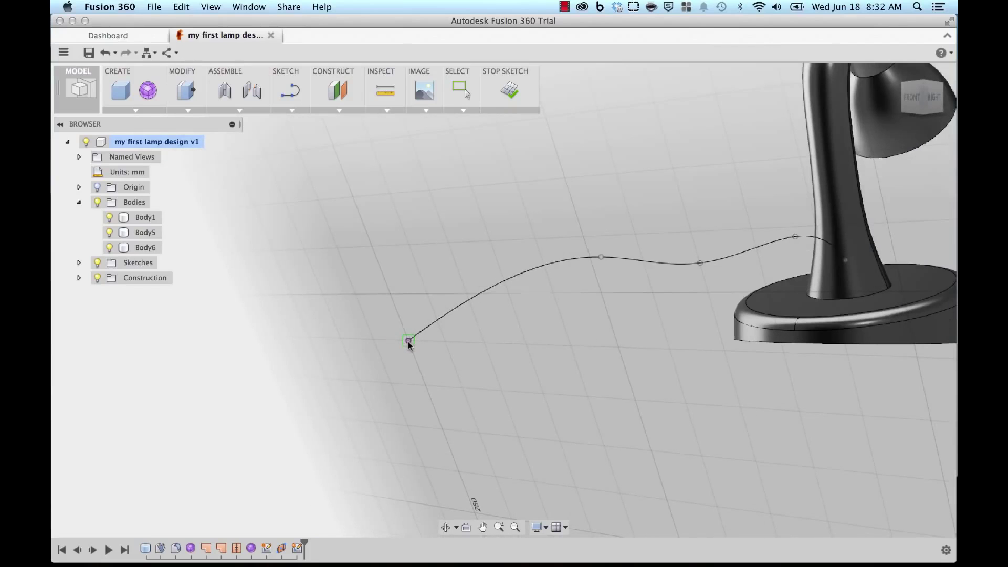
click(409, 342)
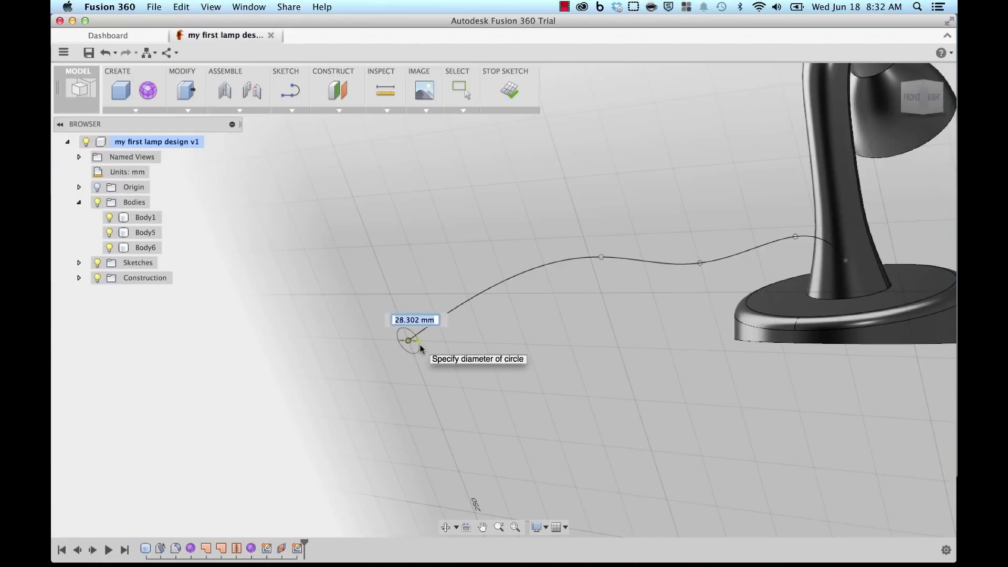
text(30)
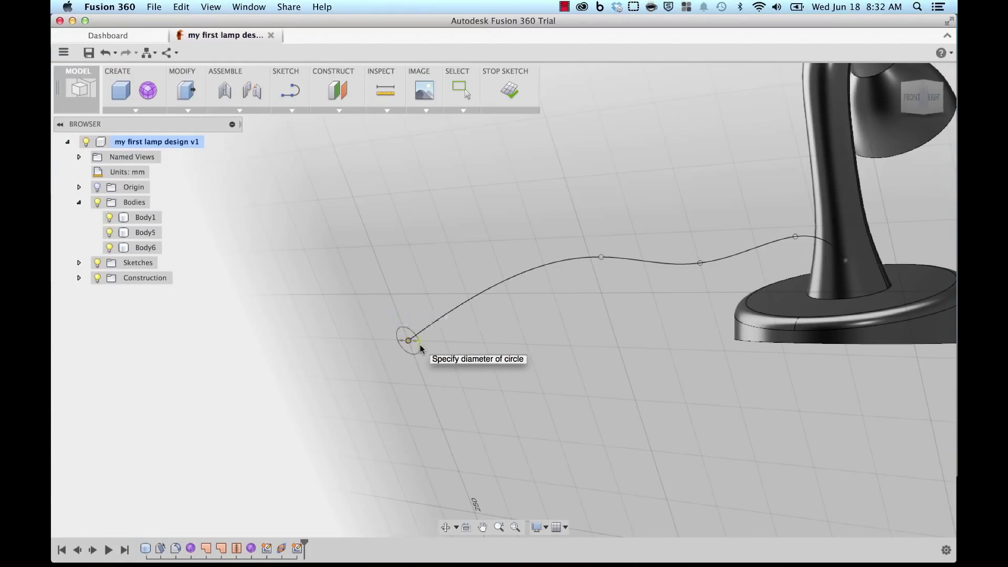
key(Return)
scroll(491, 348, down, 3)
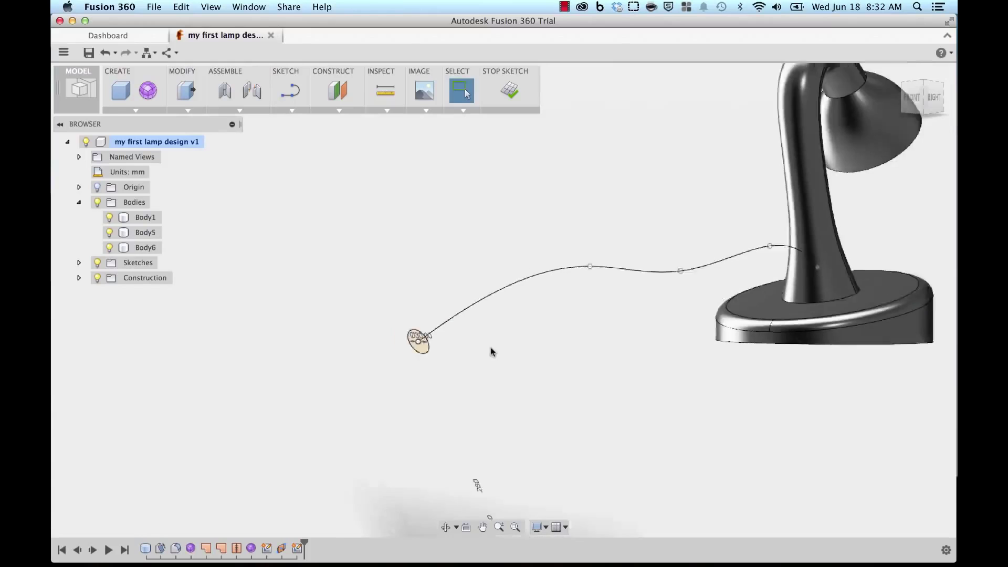
middle_drag(491, 349, 452, 371)
key(Escape)
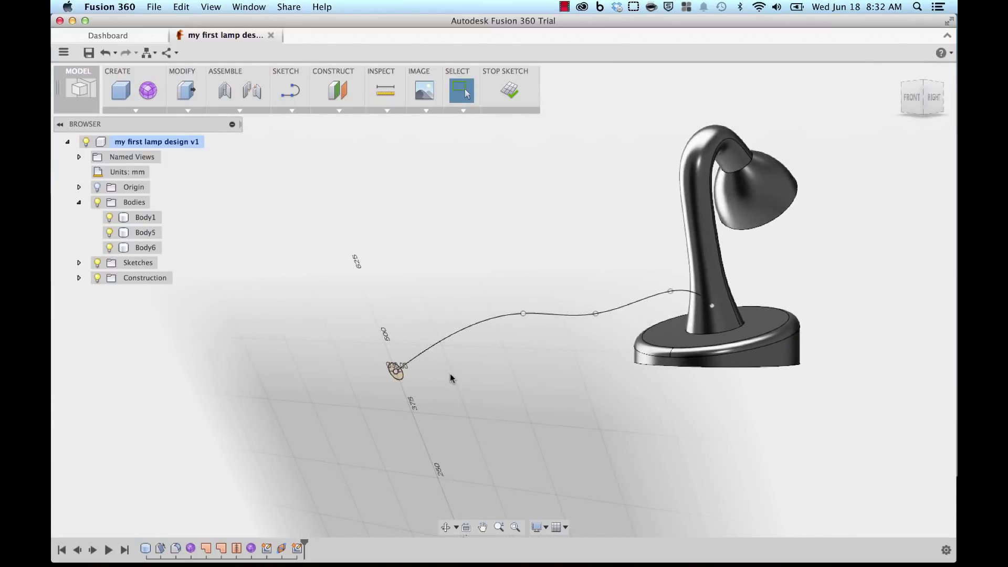
click(509, 89)
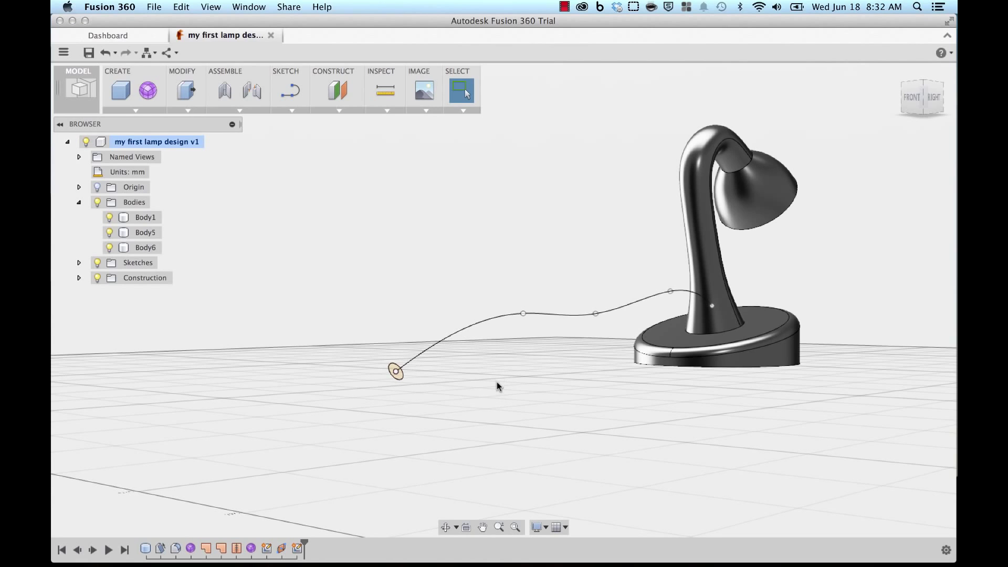
Step: Start a sweep using the 30 mm circle as profile and the cord spline as path
middle_drag(489, 379, 440, 422)
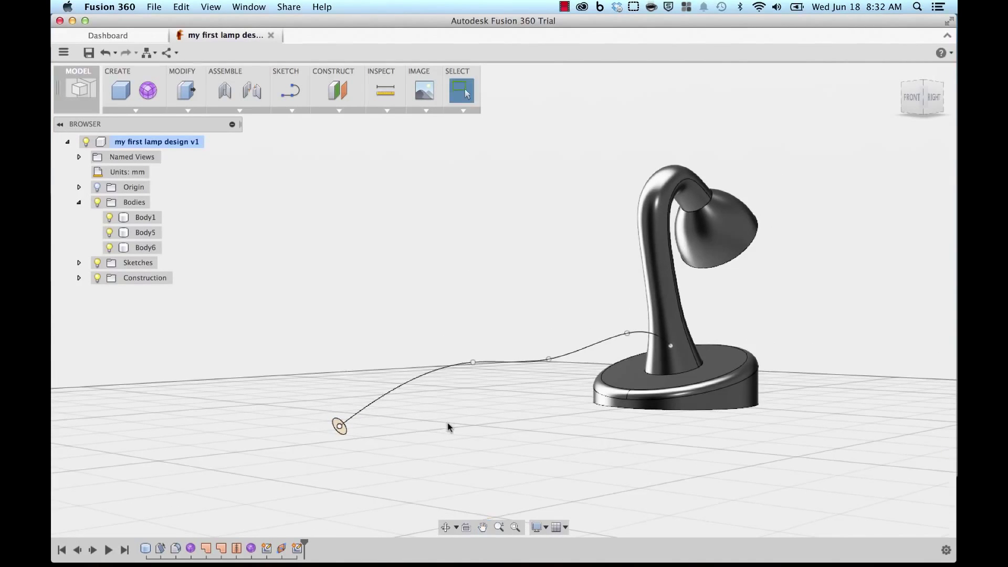
click(126, 111)
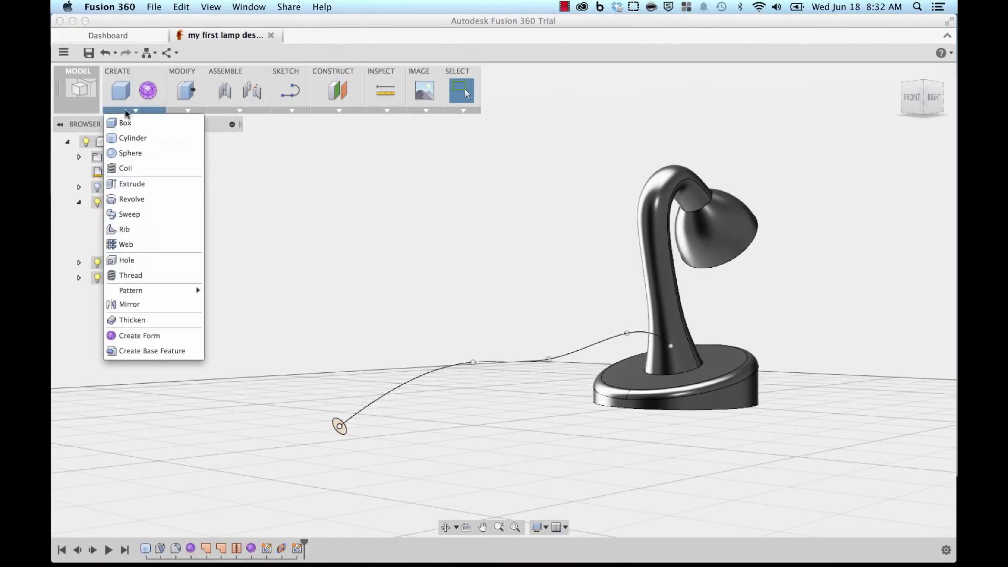
click(127, 215)
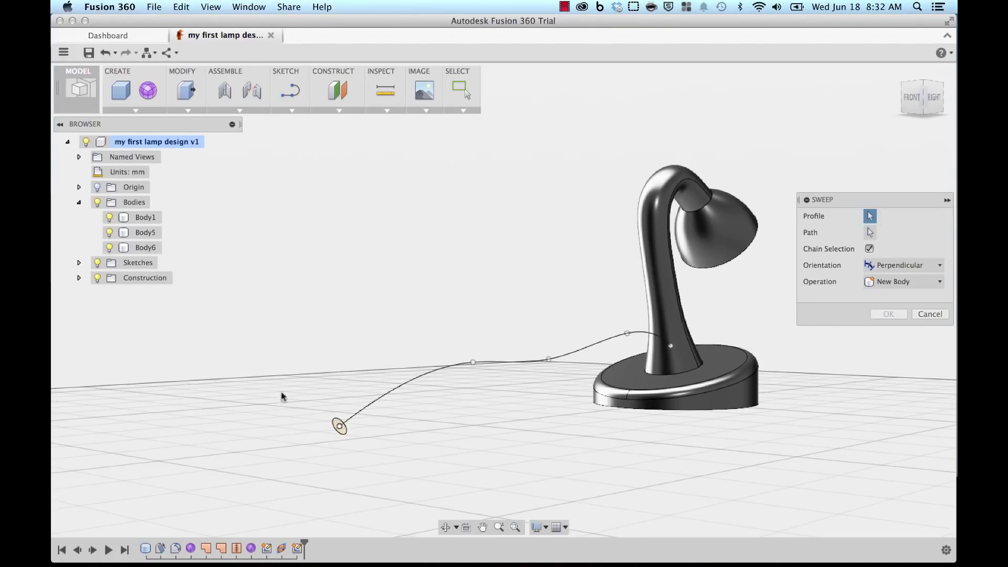
scroll(321, 464, up, 3)
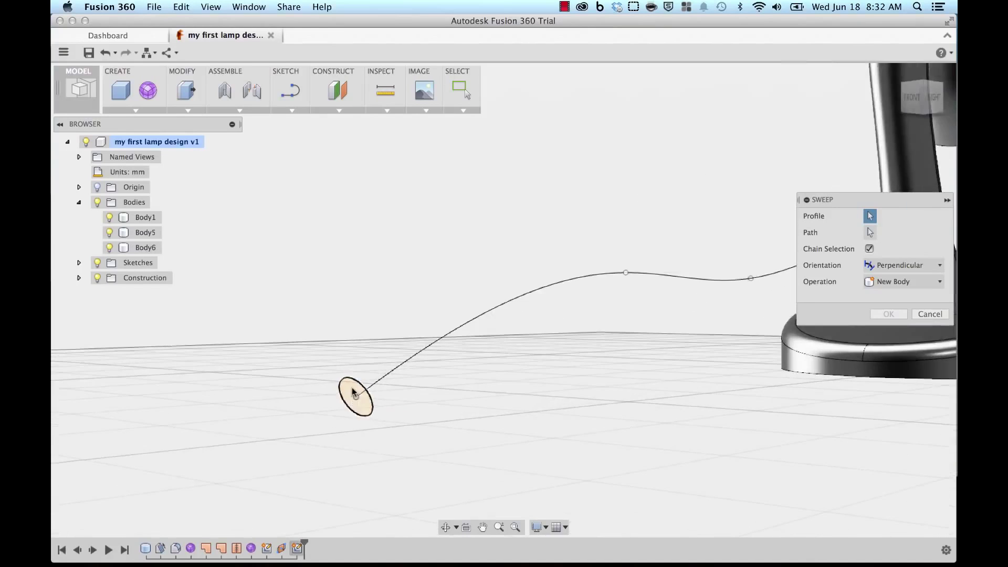
click(353, 392)
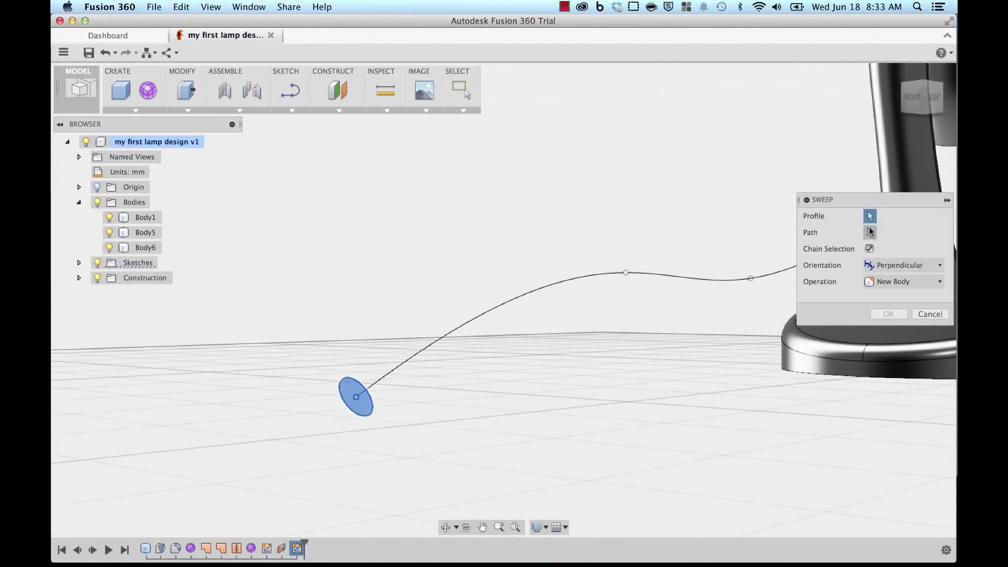
click(546, 289)
scroll(642, 420, down, 5)
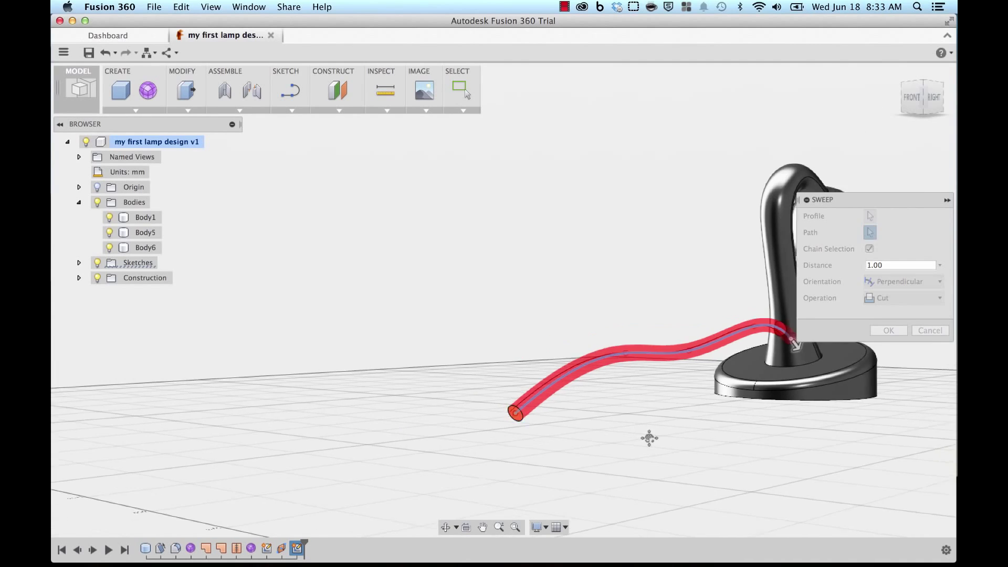
Step: Set the sweep operation to New Body and confirm, creating cord Body7
shift+middle_drag(711, 459, 604, 462)
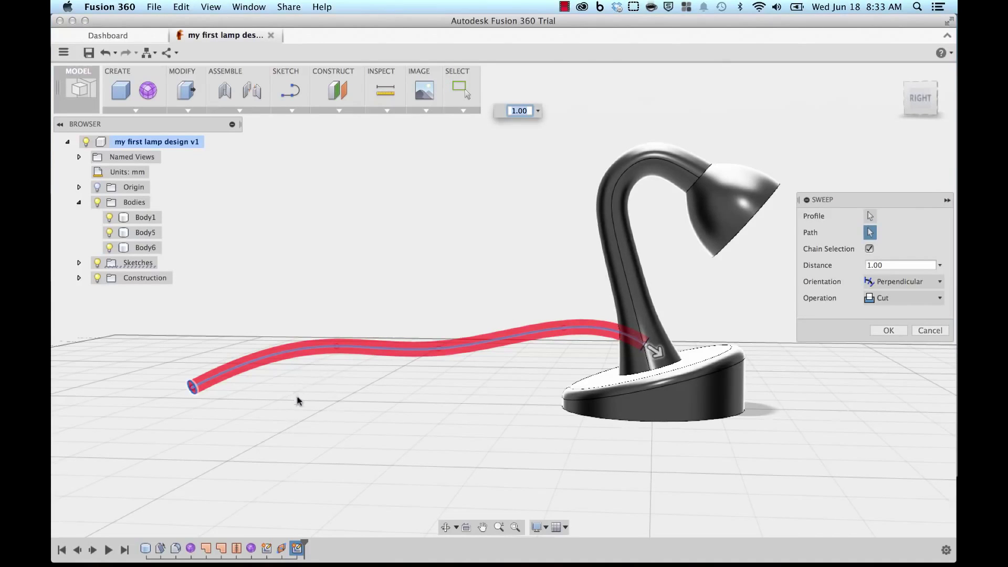
click(894, 299)
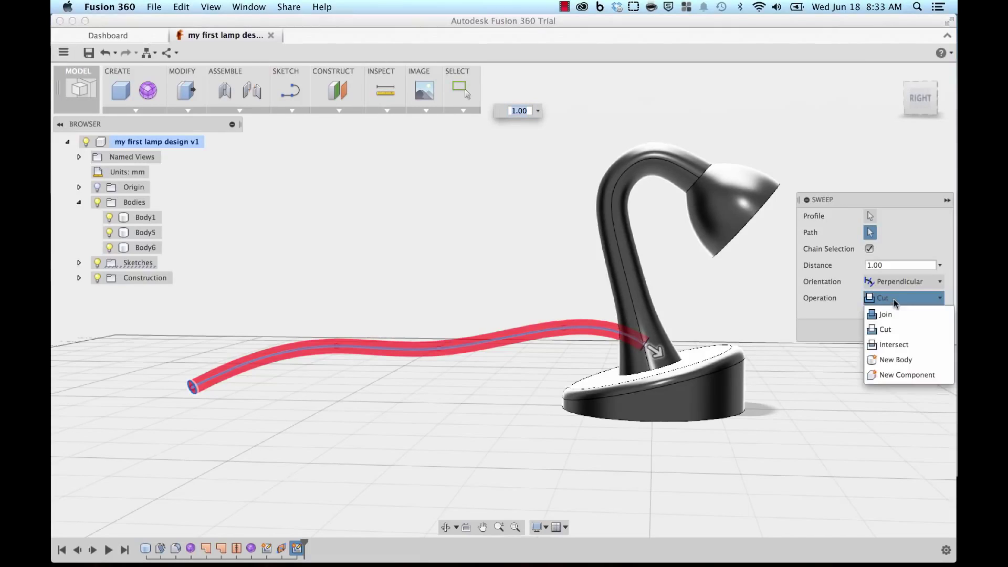
click(894, 361)
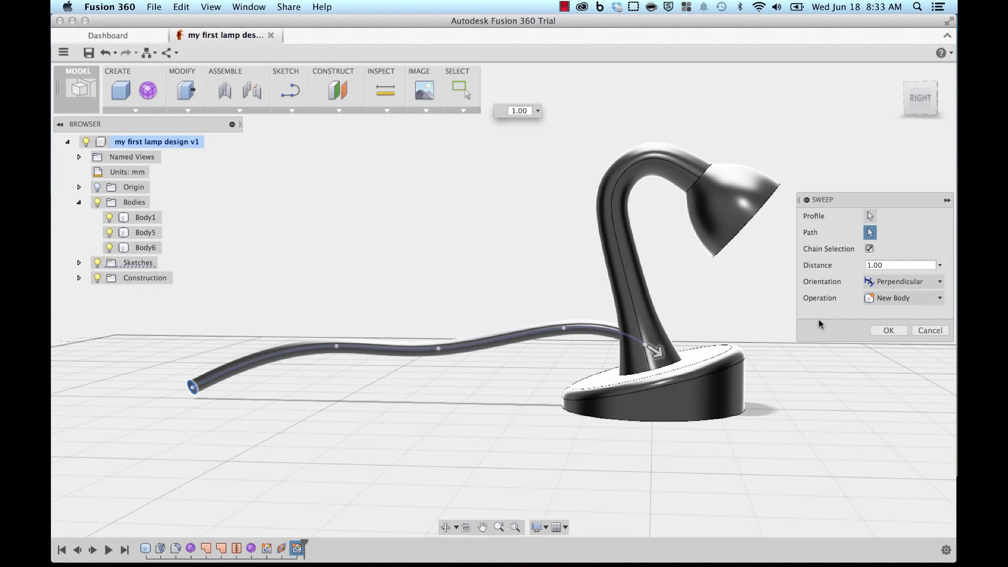
click(879, 330)
shift+middle_drag(439, 473, 404, 478)
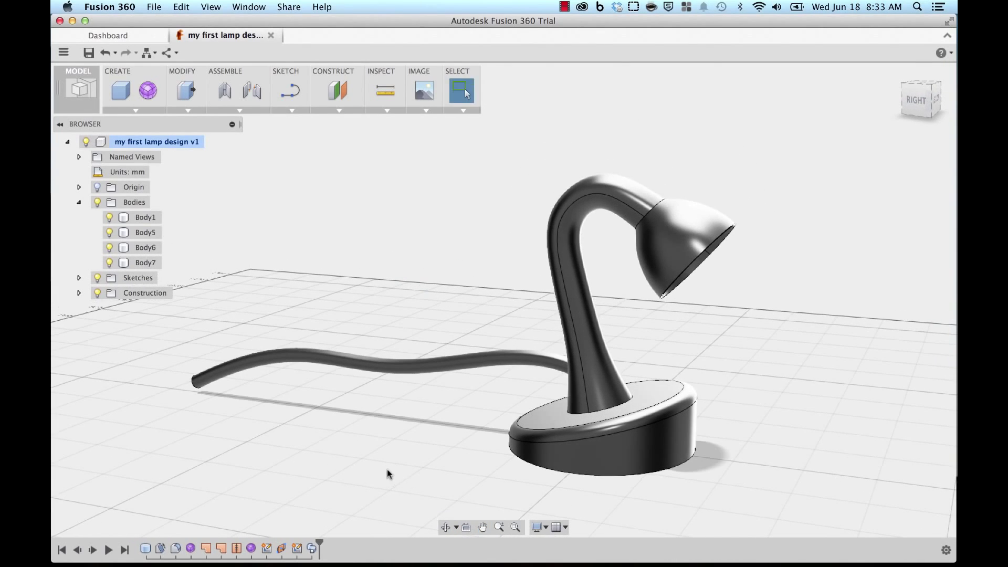
shift+middle_drag(385, 470, 476, 449)
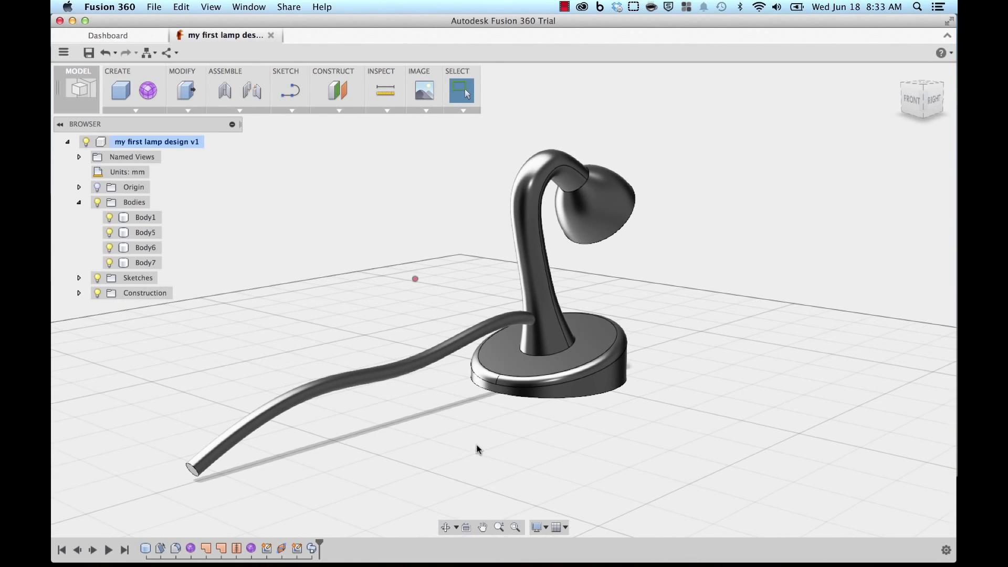
Step: Combine-cut cord Body7 from the lamp neck with Keep Tools checked
click(457, 339)
key(Escape)
mouse_move(650, 461)
shift+middle_down()
mouse_move(664, 465)
mouse_move(632, 466)
shift+middle_up()
click(177, 111)
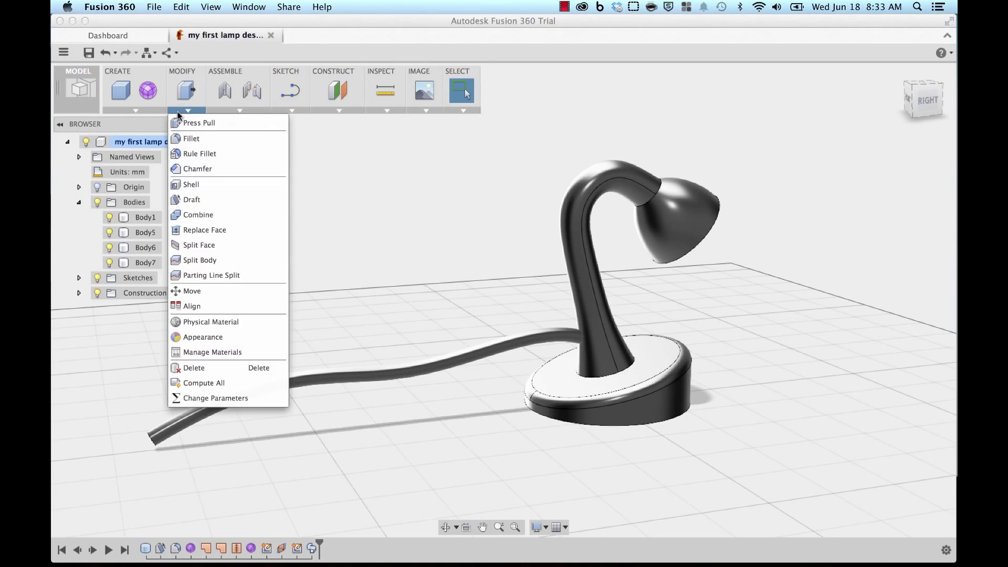
click(200, 217)
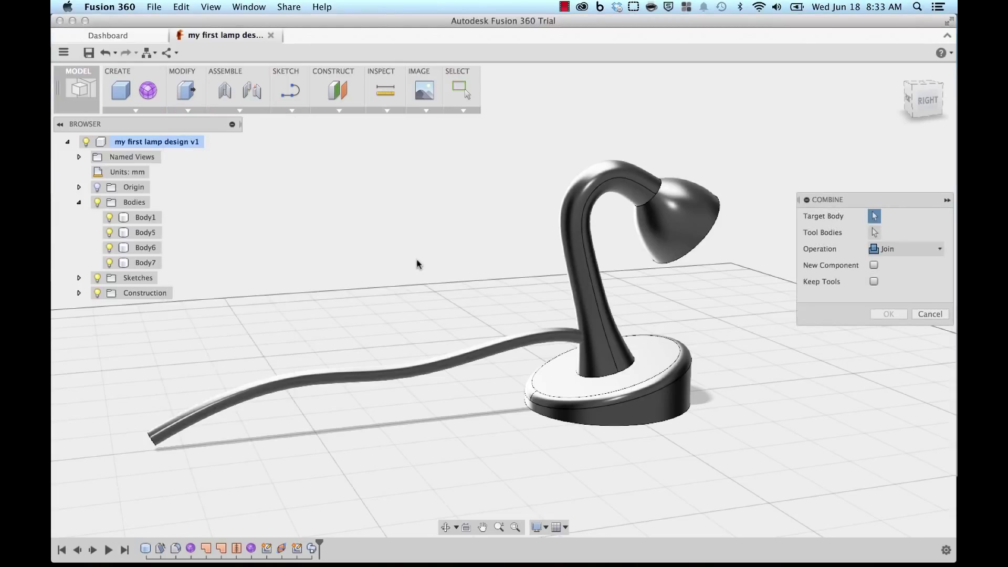
click(578, 238)
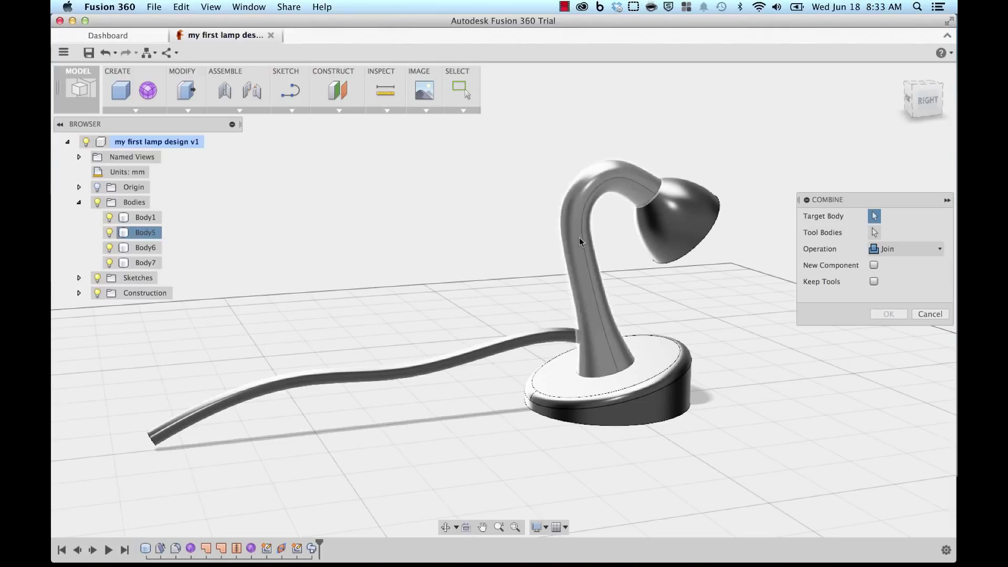
click(441, 365)
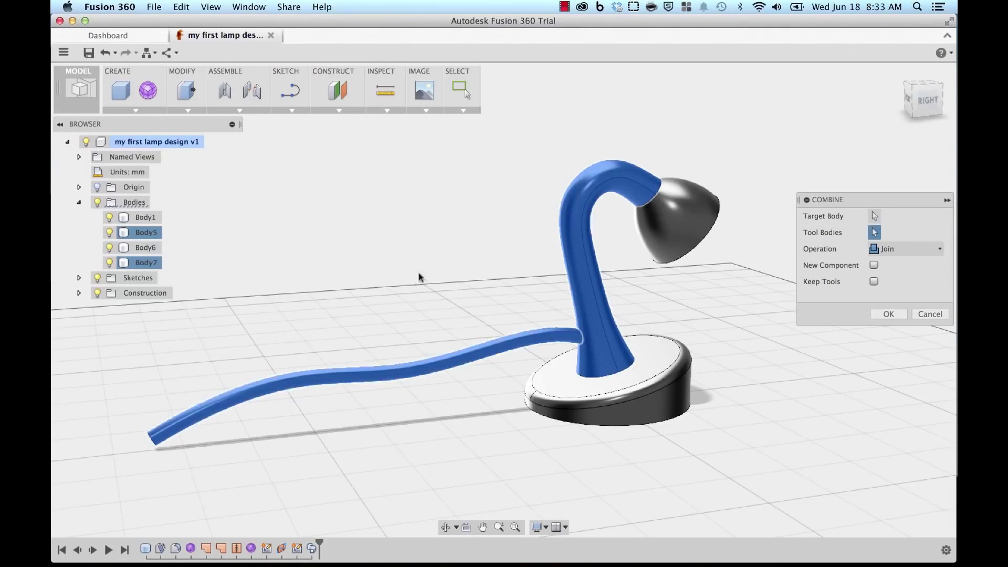
click(929, 251)
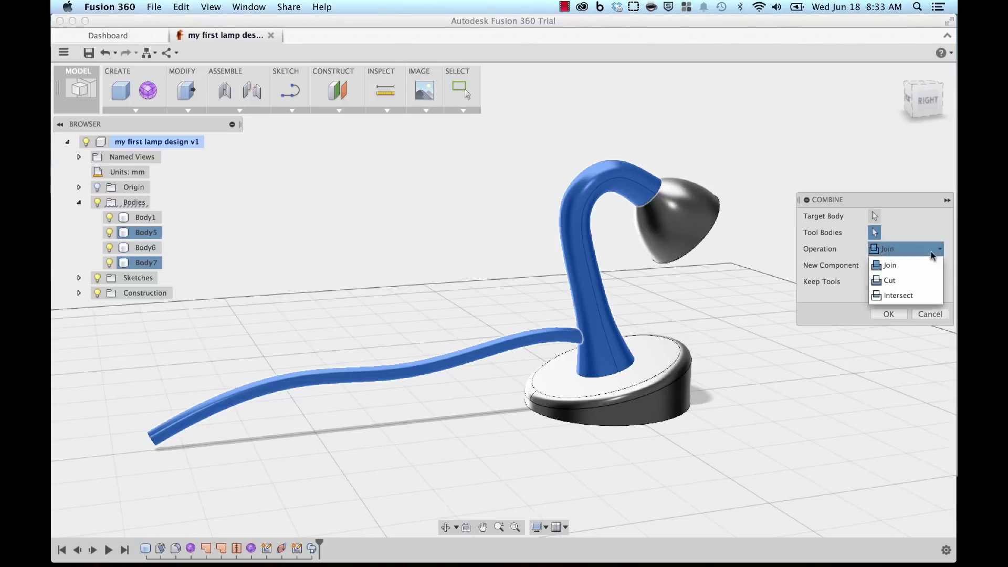
click(914, 282)
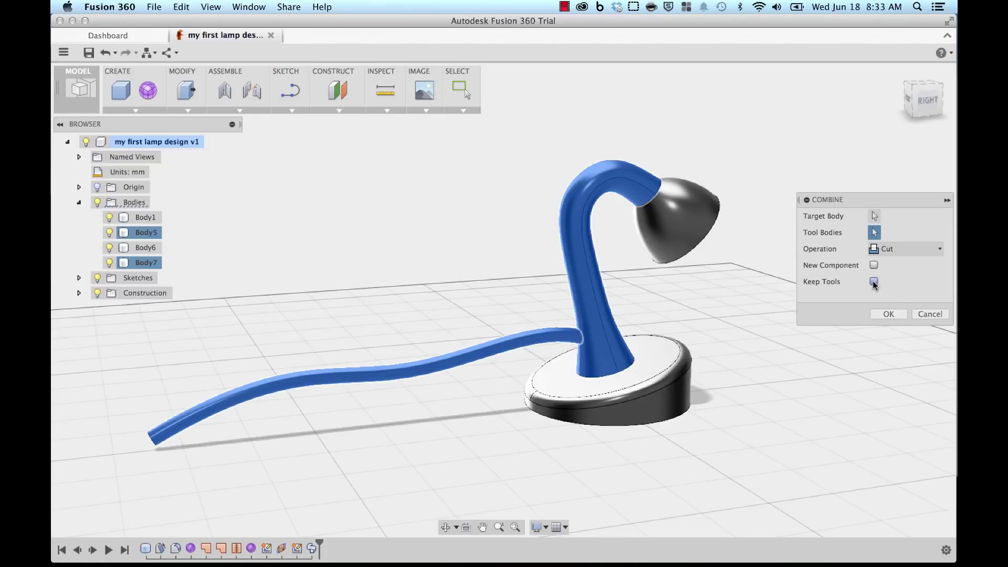
click(874, 282)
click(889, 314)
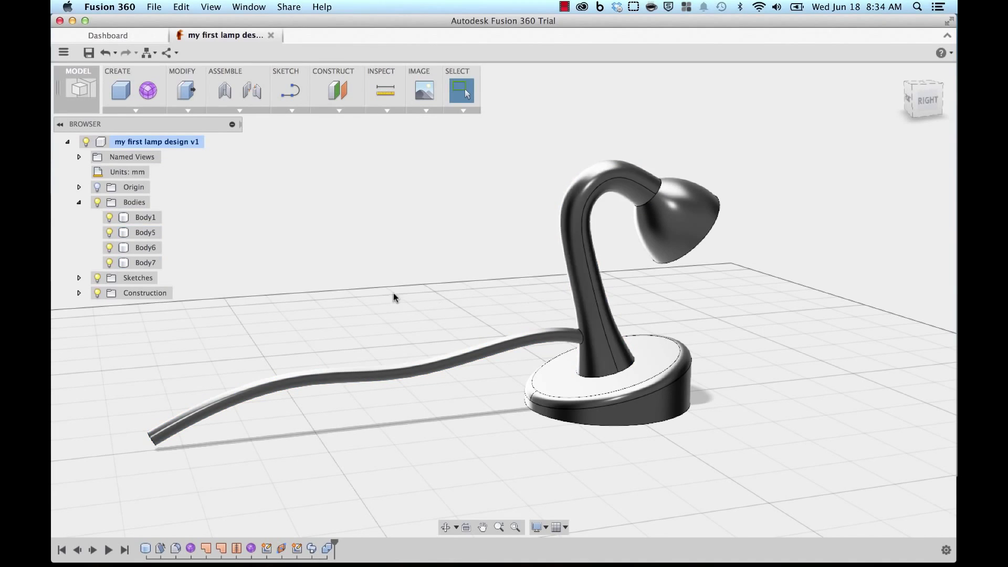
Step: Hide Body7 to reveal the round cord hole in the neck
click(110, 263)
shift+middle_drag(342, 335, 407, 334)
scroll(381, 327, up, 5)
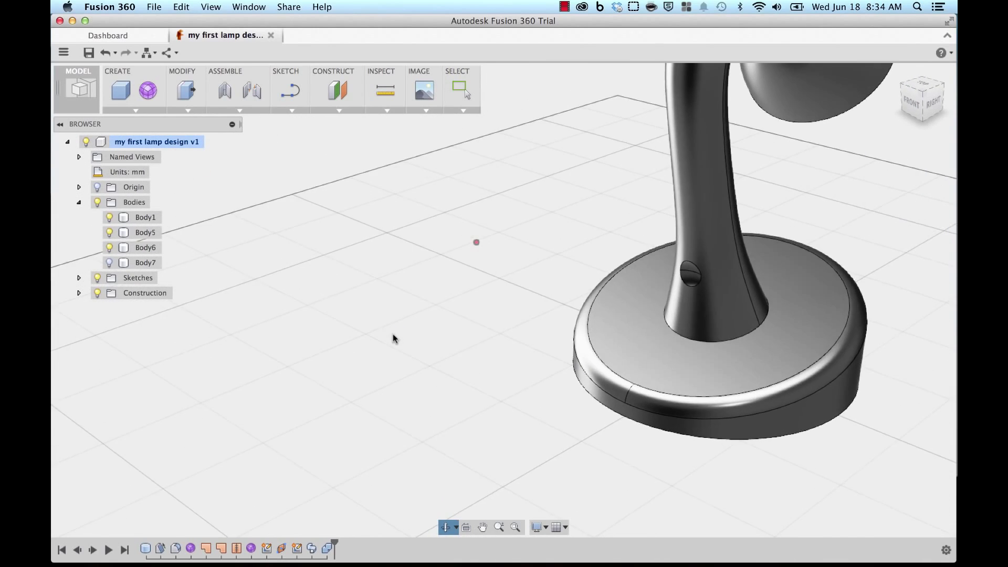